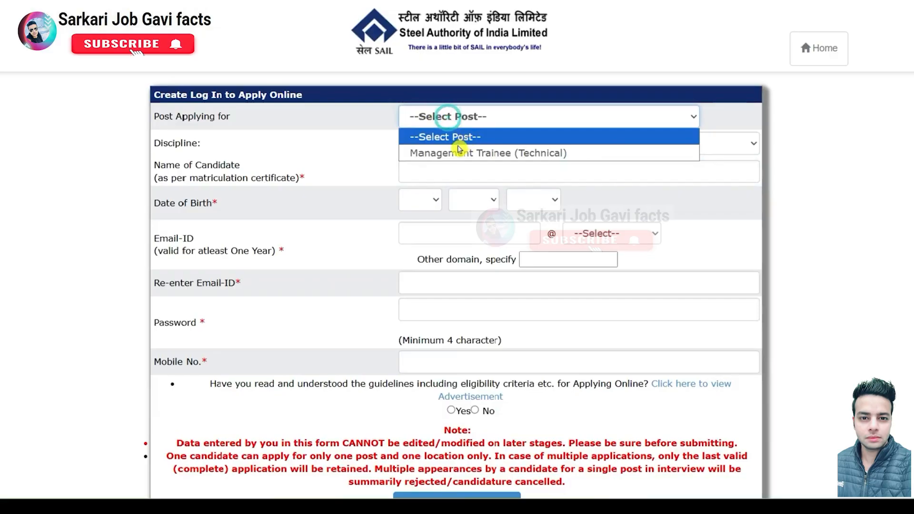
Step: Choose Management Trainee (Technical) as the post applied for in the Create Log In form
{"action": "left_click", "coordinate": [473, 153]}
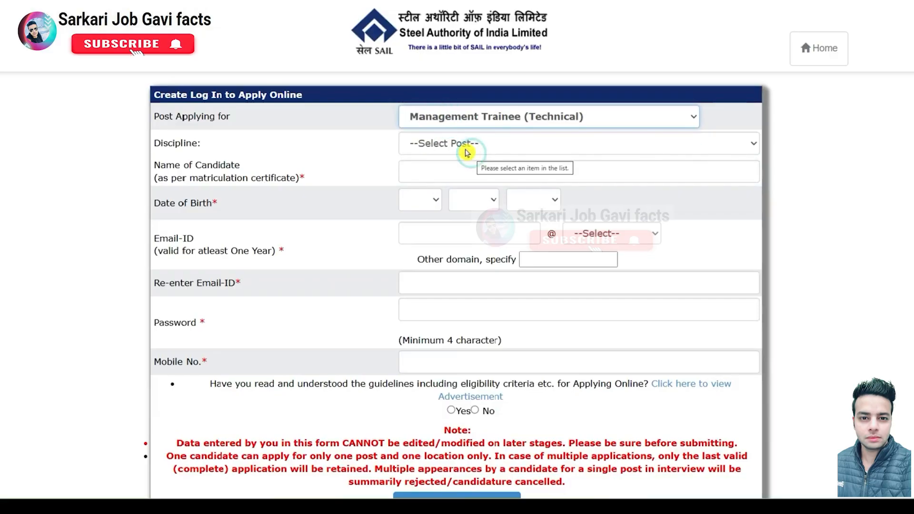
{"action": "left_click", "coordinate": [465, 145]}
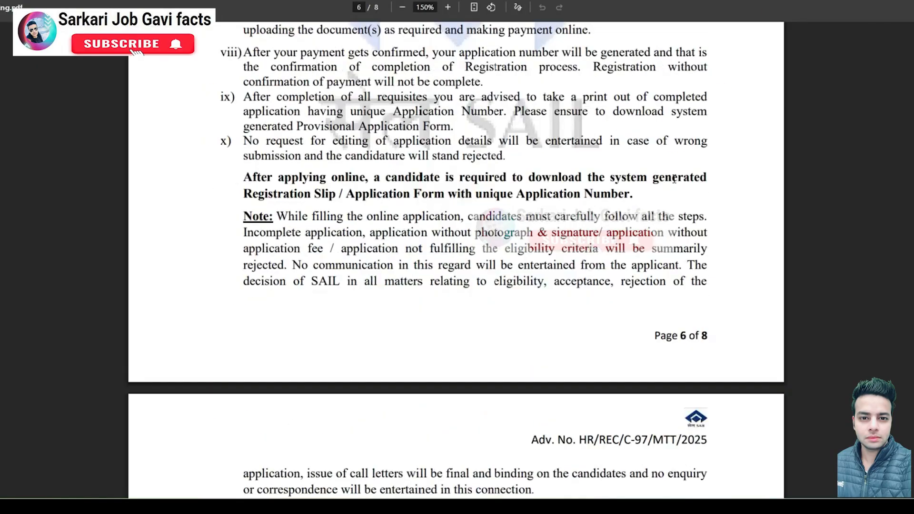
Step: Check the advertisement PDF's page-1 table of posts per discipline, then return to the form
{"action": "scroll", "coordinate": [674, 178], "scroll_direction": "up", "scroll_amount": 20}
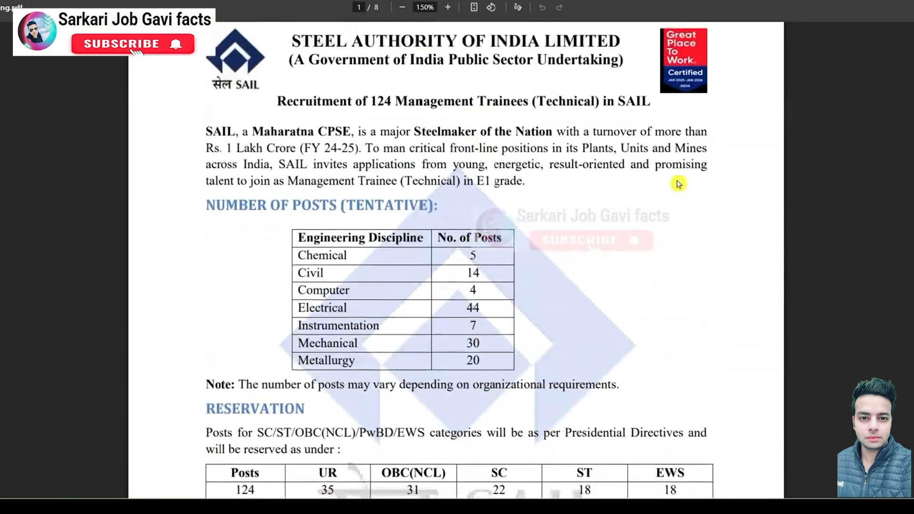
{"action": "scroll", "coordinate": [678, 184], "scroll_direction": "down", "scroll_amount": 1}
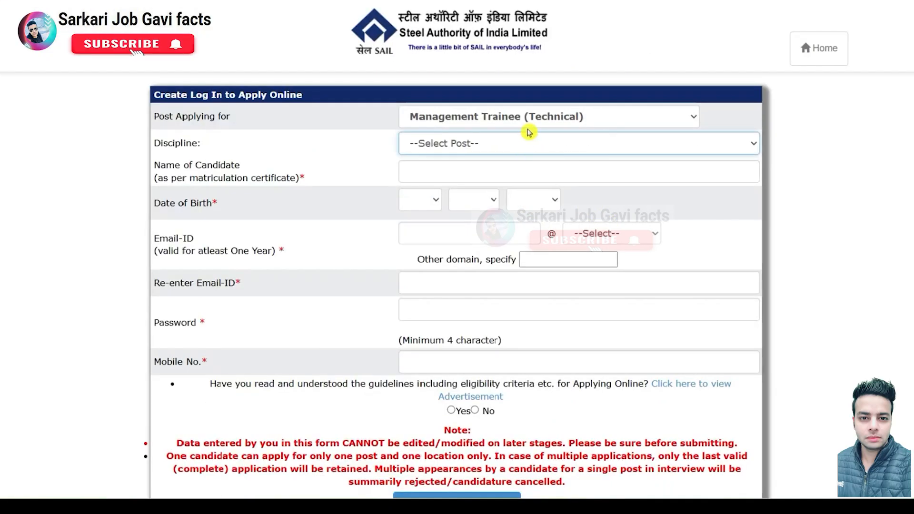
{"action": "left_click", "coordinate": [499, 143]}
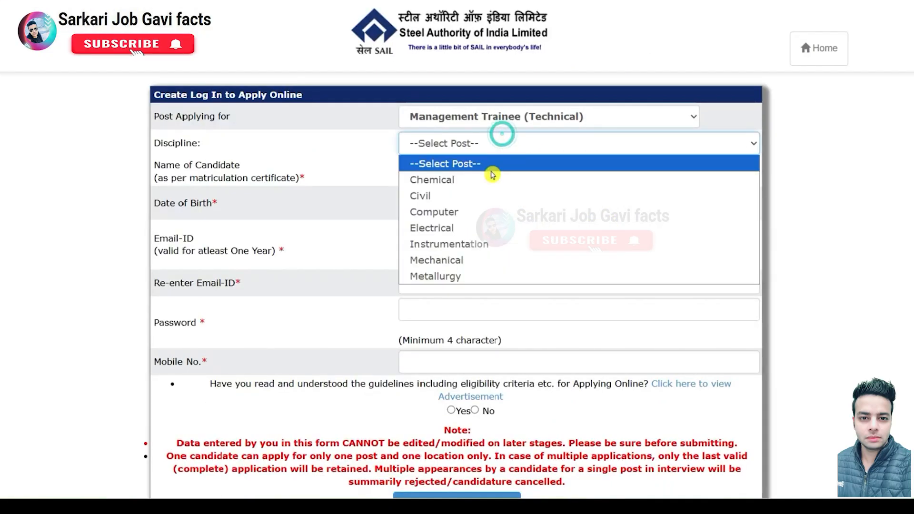
Step: Select Electrical as the discipline and enter the candidate's name
{"action": "left_click", "coordinate": [464, 221]}
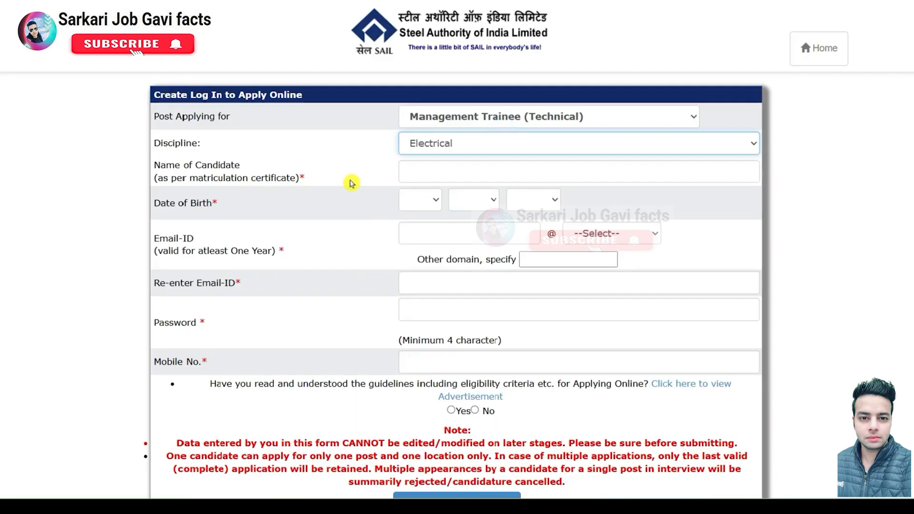
{"action": "left_click", "coordinate": [425, 178]}
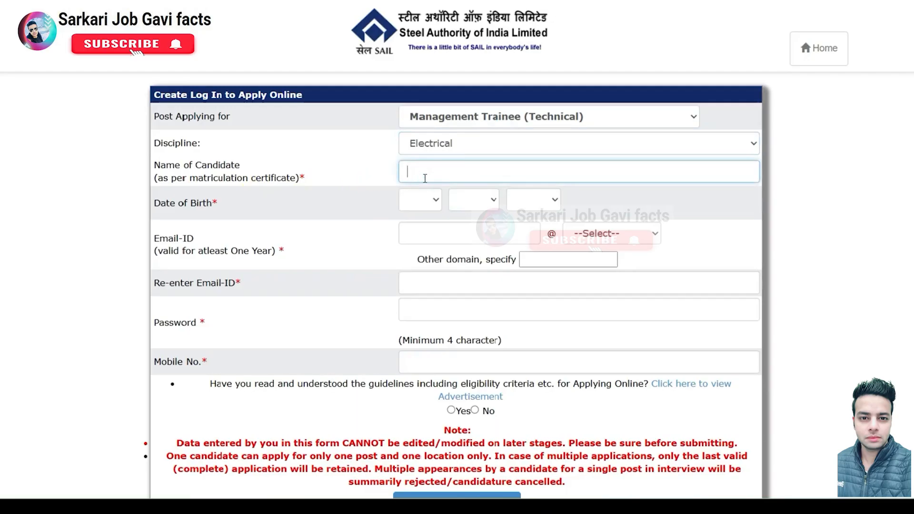
{"action": "left_click", "coordinate": [425, 178]}
Step: Set the date of birth to 2 MAY 2000
{"action": "left_click", "coordinate": [439, 204]}
{"action": "left_click", "coordinate": [419, 249]}
{"action": "left_click", "coordinate": [474, 205]}
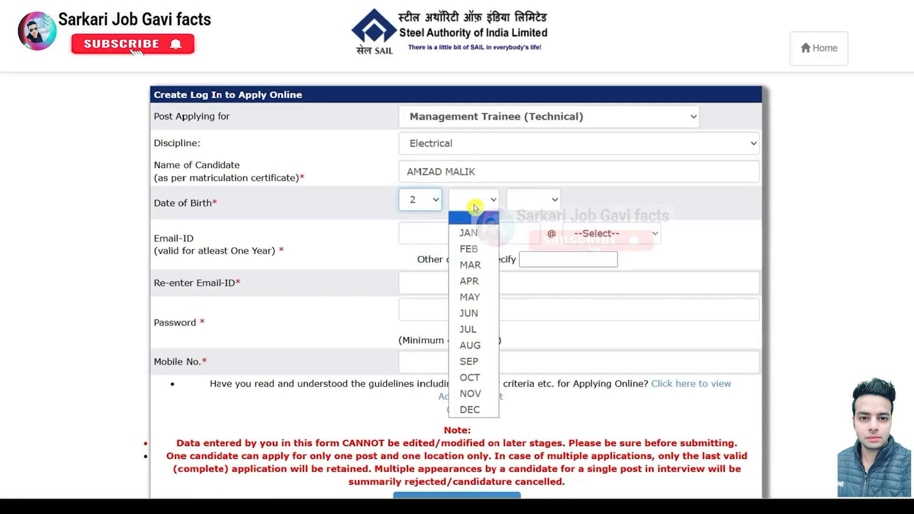
{"action": "left_click", "coordinate": [478, 301]}
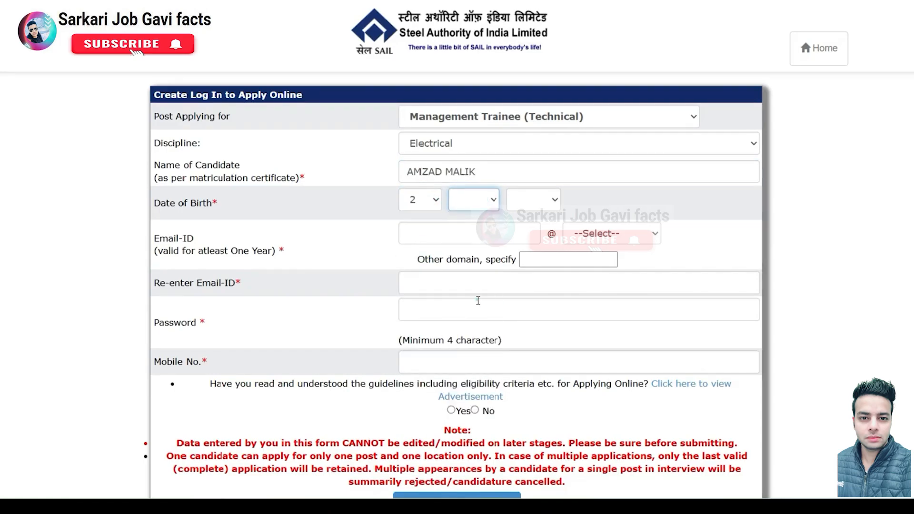
{"action": "left_click", "coordinate": [543, 202]}
{"action": "left_click_drag", "start_coordinate": [555, 285], "coordinate": [528, 419]}
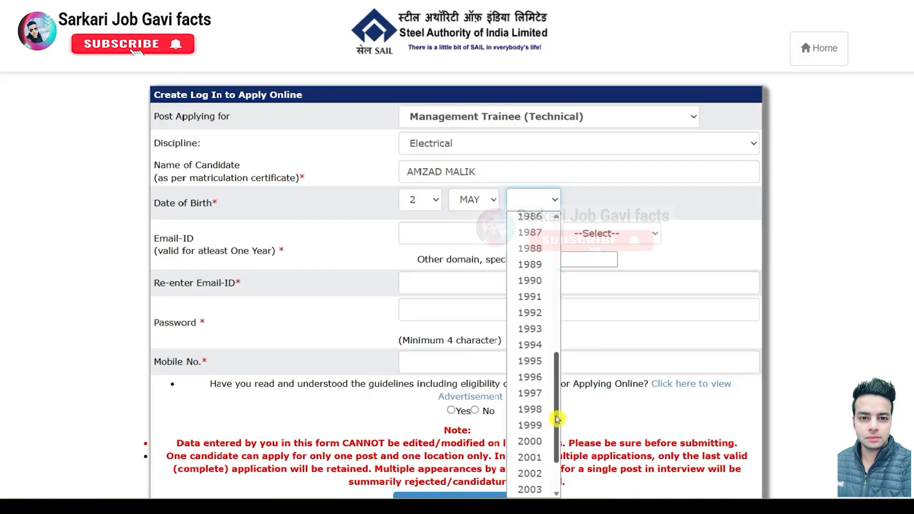
{"action": "left_click", "coordinate": [542, 442]}
Step: Fill in the e-mail ID with the gmail.com domain
{"action": "left_click", "coordinate": [466, 237]}
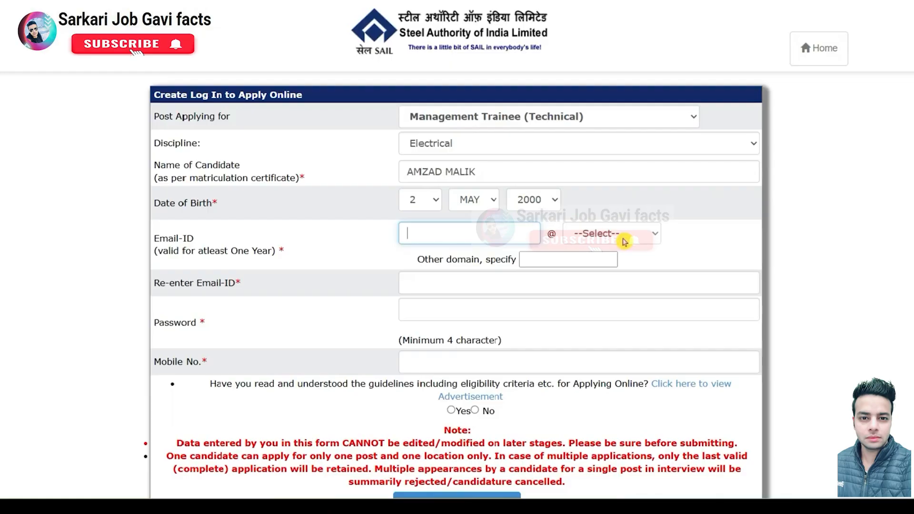
{"action": "left_click", "coordinate": [624, 240]}
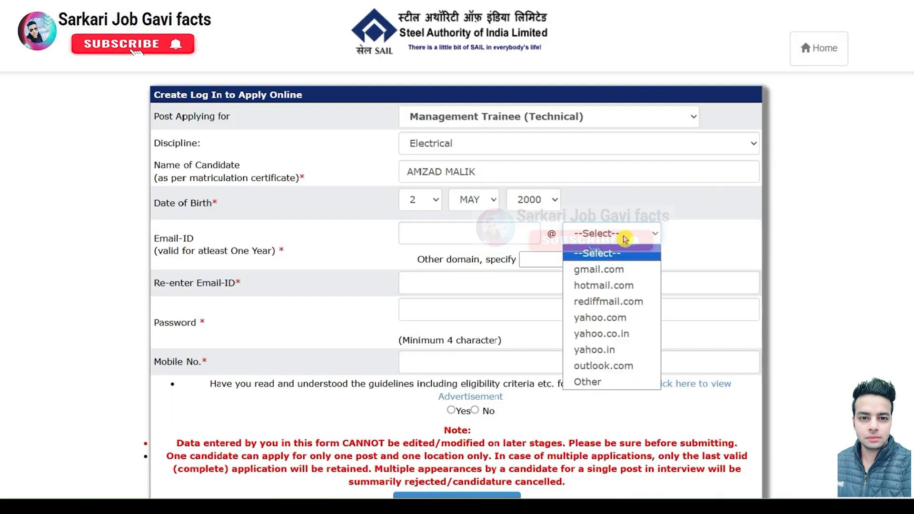
{"action": "left_click", "coordinate": [617, 272]}
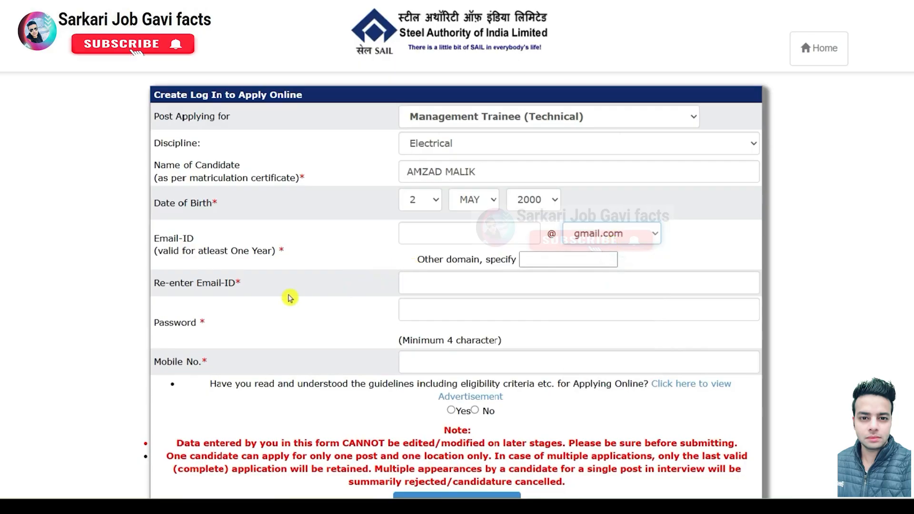
{"action": "left_click", "coordinate": [445, 283]}
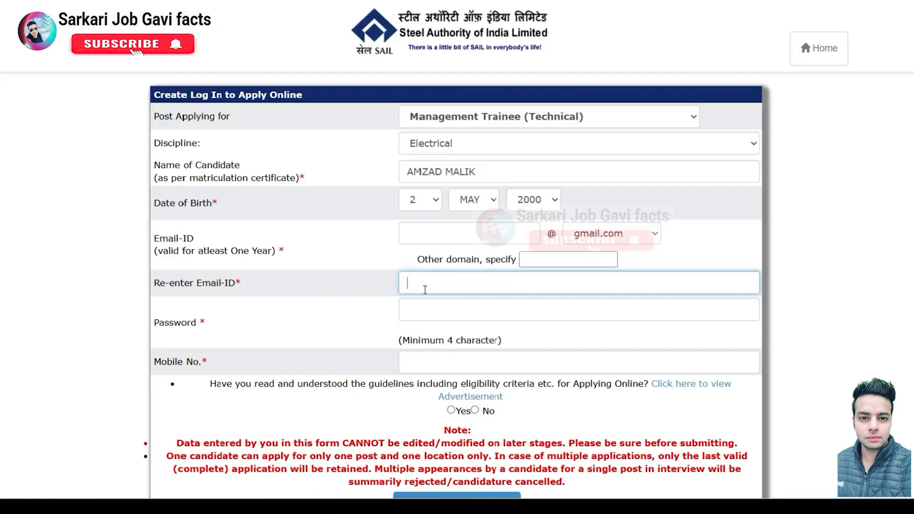
{"action": "scroll", "coordinate": [425, 290], "scroll_direction": "down", "scroll_amount": 2}
Step: Enter password and mobile number, answer Yes to the guidelines question, and request the email OTP
{"action": "left_click", "coordinate": [455, 203]}
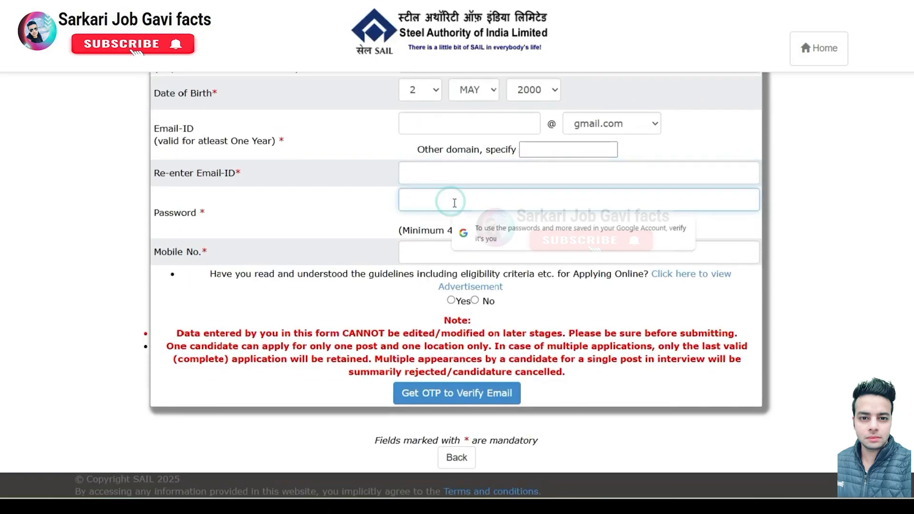
{"action": "left_click", "coordinate": [815, 247]}
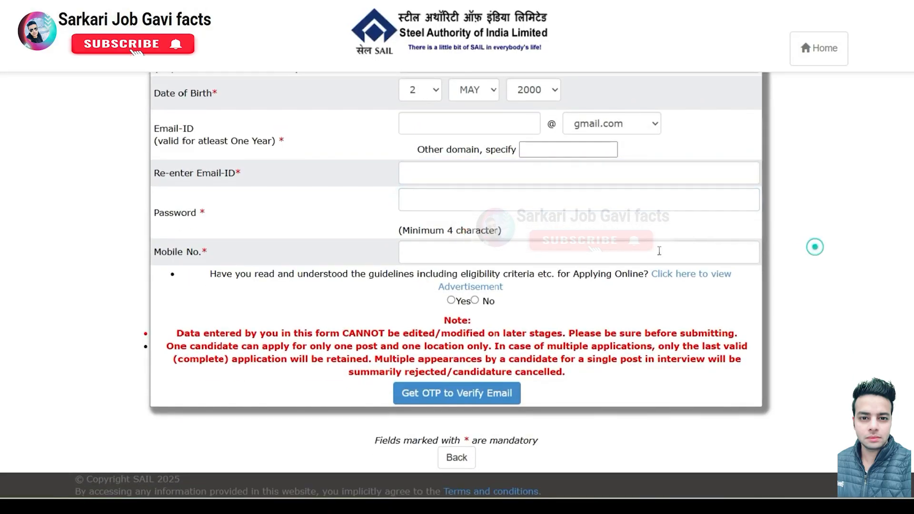
{"action": "left_click", "coordinate": [474, 252]}
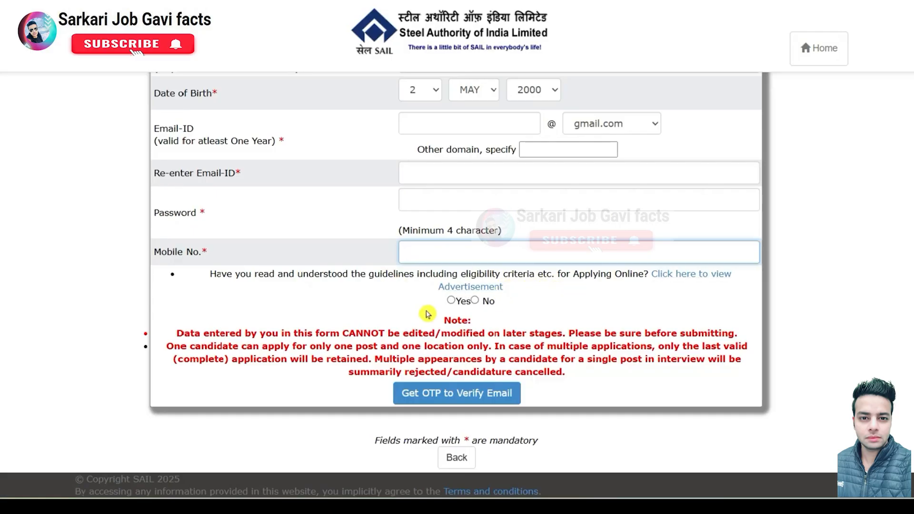
{"action": "left_click", "coordinate": [451, 301]}
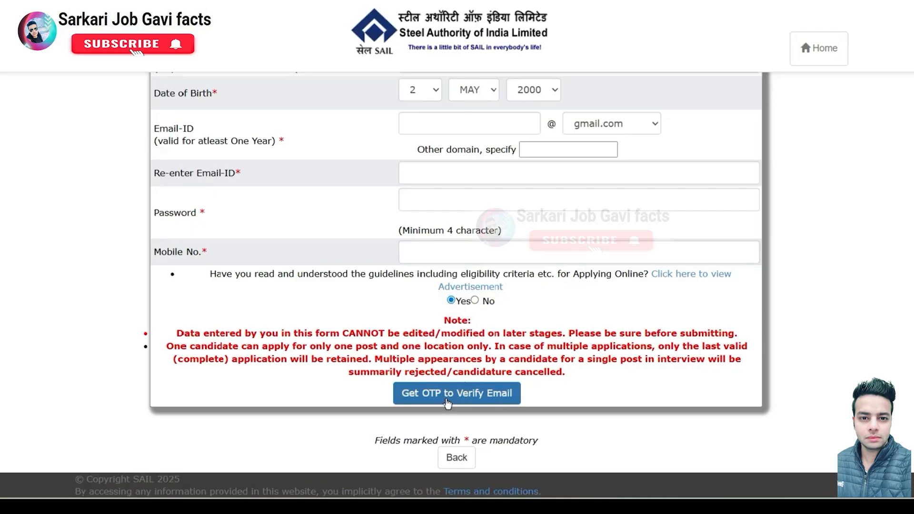
{"action": "left_click", "coordinate": [488, 403]}
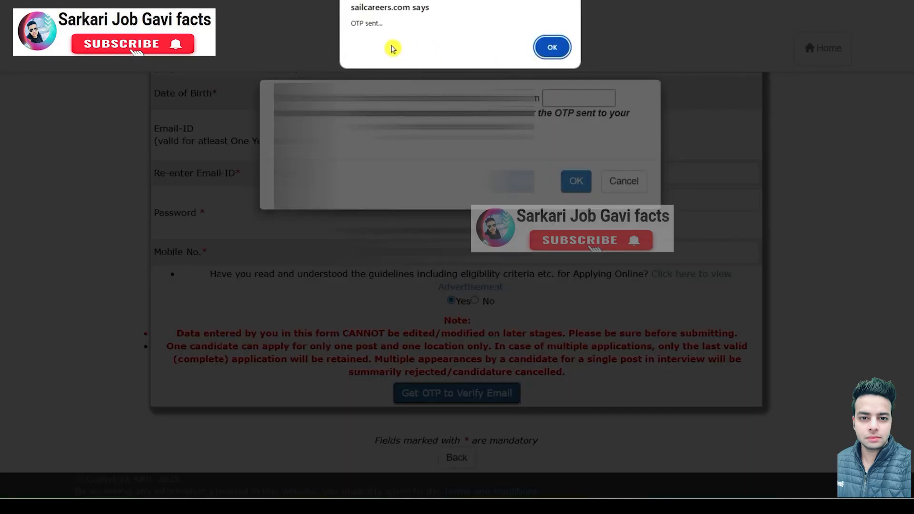
Step: Enter the received OTP to verify the email address and dismiss the confirmation alerts
{"action": "left_click", "coordinate": [551, 47]}
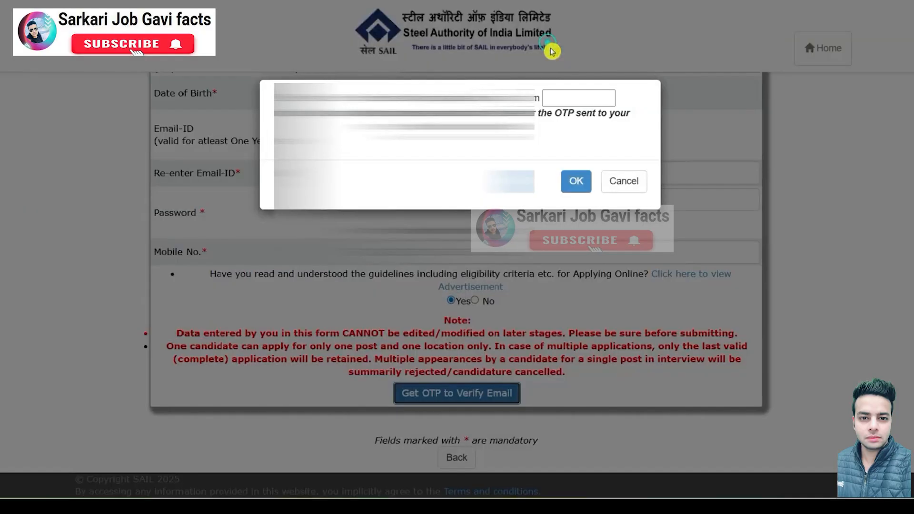
{"action": "left_click", "coordinate": [575, 94]}
{"action": "left_click", "coordinate": [575, 93]}
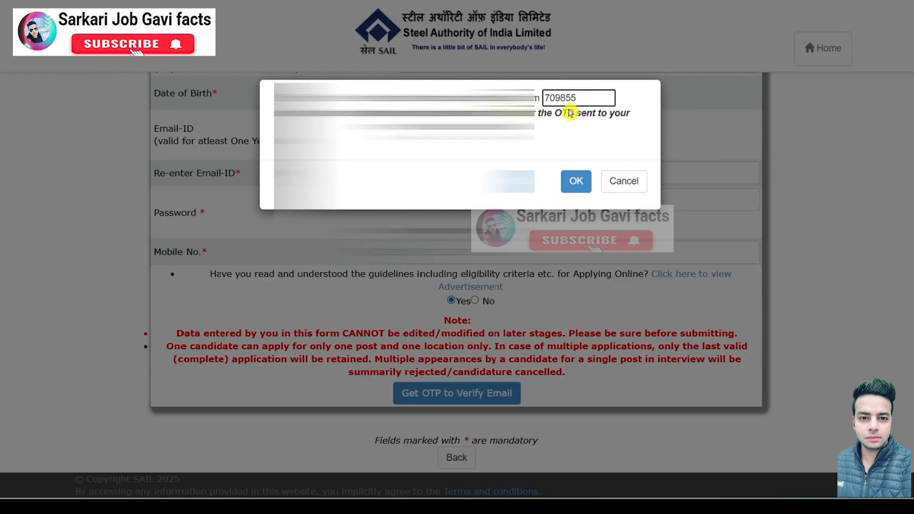
{"action": "left_click", "coordinate": [576, 181]}
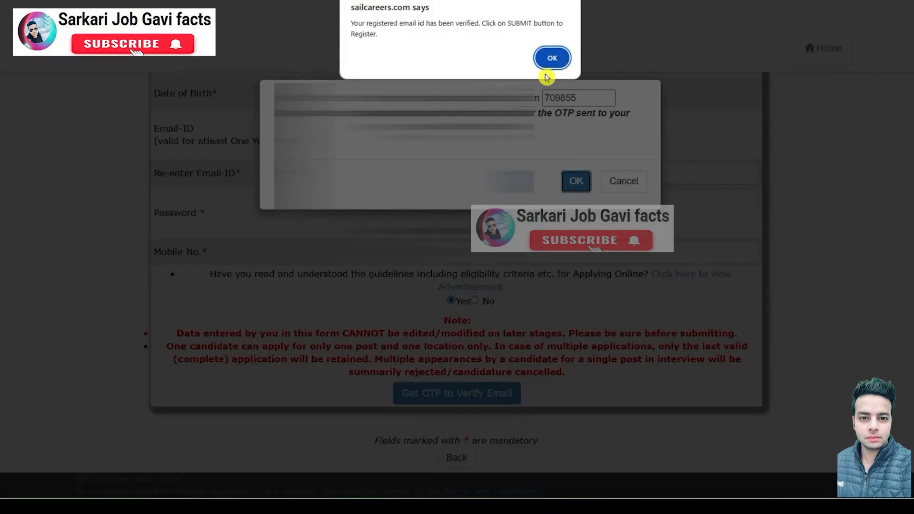
{"action": "left_click", "coordinate": [553, 58]}
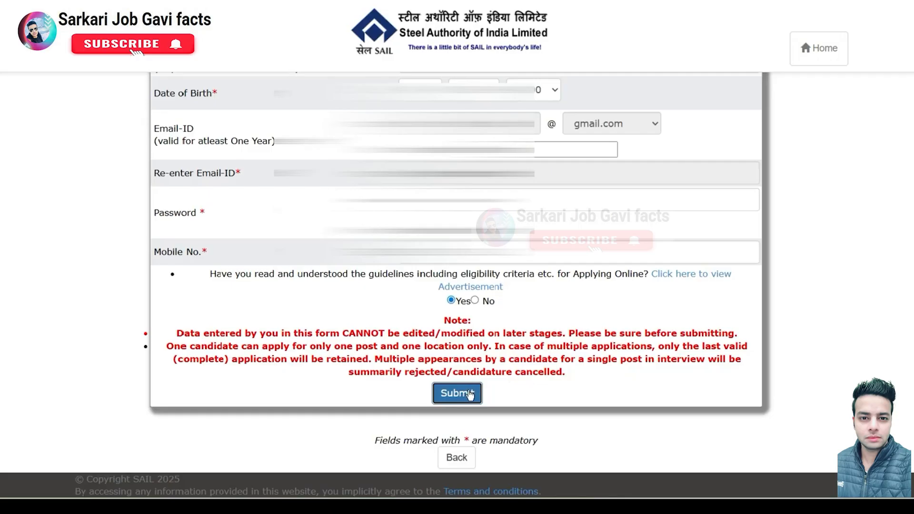
Step: Submit the registration, decline saving the password, and continue to the login page
{"action": "left_click", "coordinate": [469, 395]}
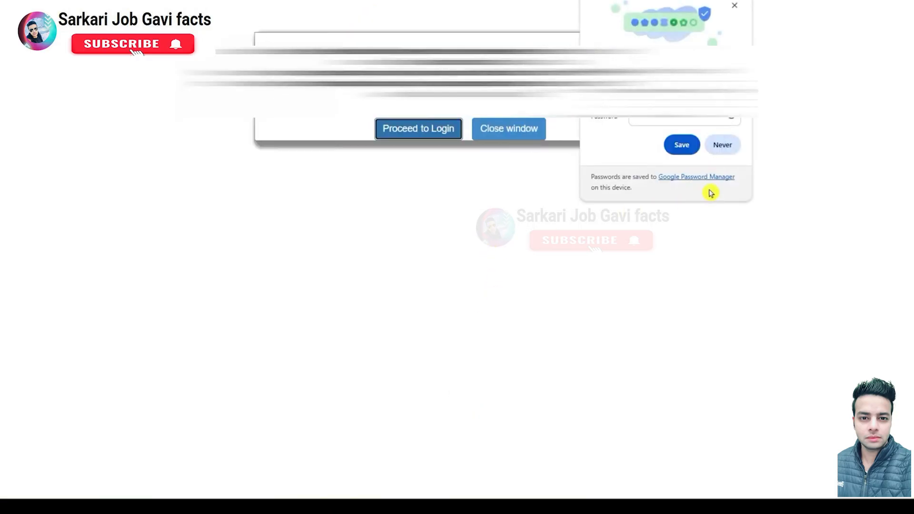
{"action": "left_click", "coordinate": [730, 144]}
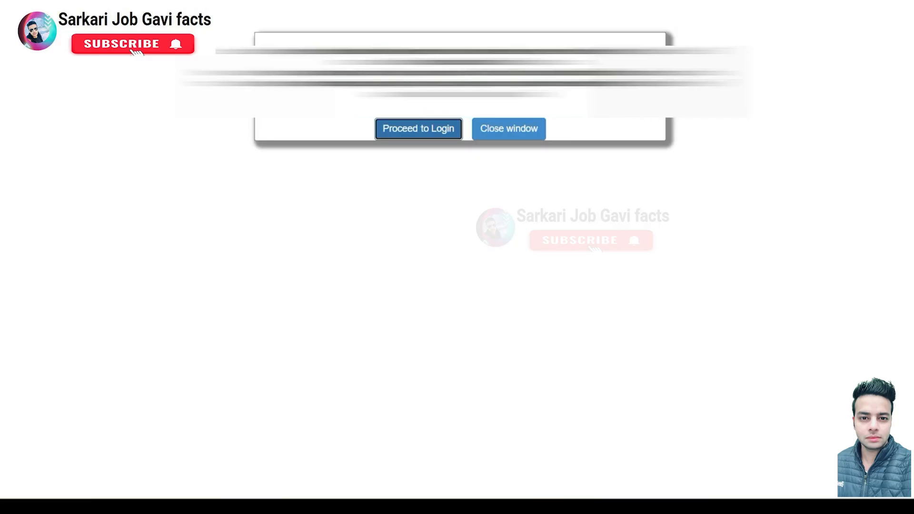
{"action": "left_click", "coordinate": [433, 138]}
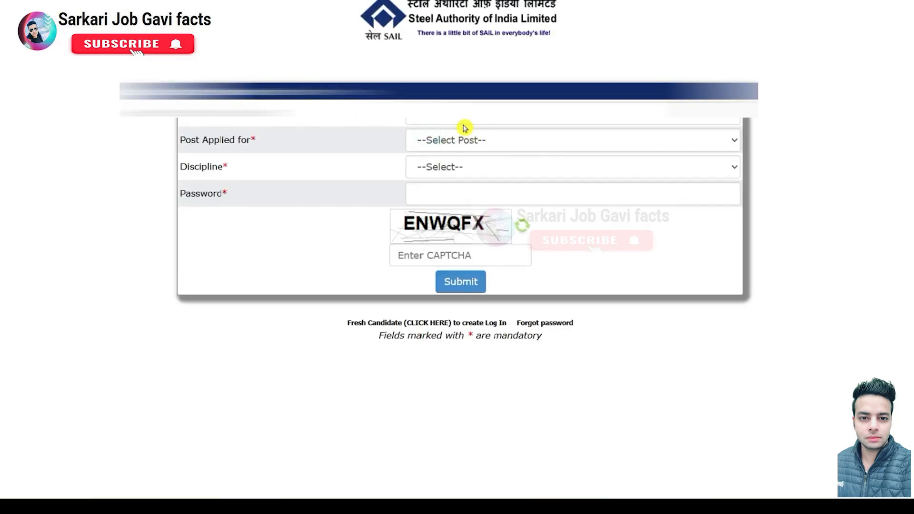
Step: Log in with email, post Management Trainee (Technical), discipline Electrical, password and CAPTCHA
{"action": "left_click", "coordinate": [462, 120]}
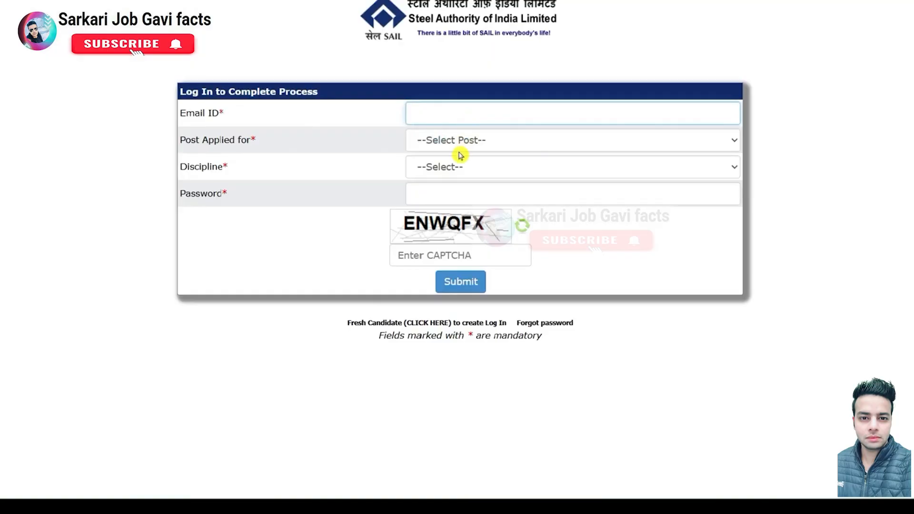
{"action": "left_click", "coordinate": [461, 143]}
{"action": "left_click", "coordinate": [464, 175]}
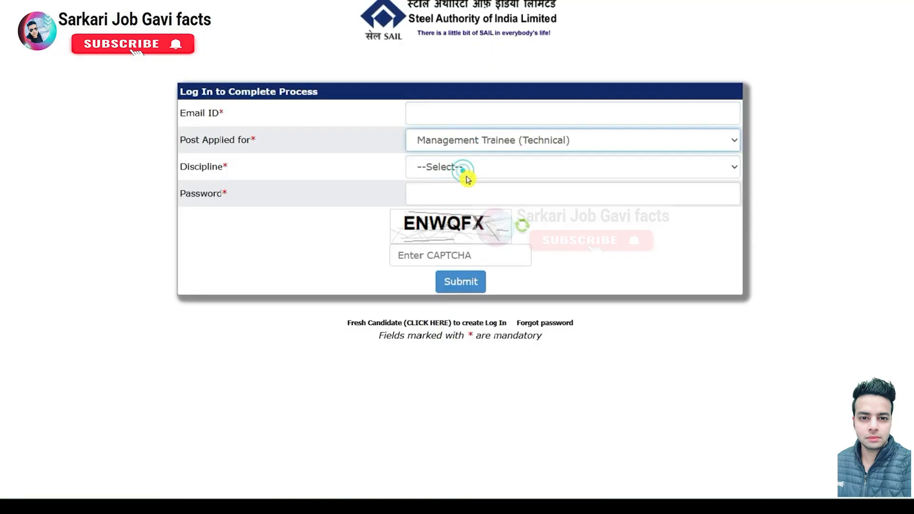
{"action": "left_click", "coordinate": [465, 172]}
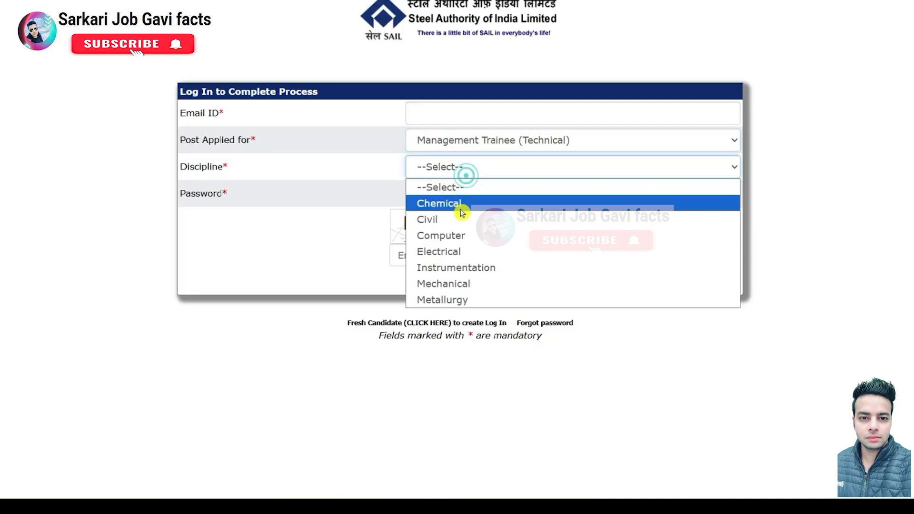
{"action": "left_click", "coordinate": [454, 254]}
{"action": "left_click", "coordinate": [458, 199]}
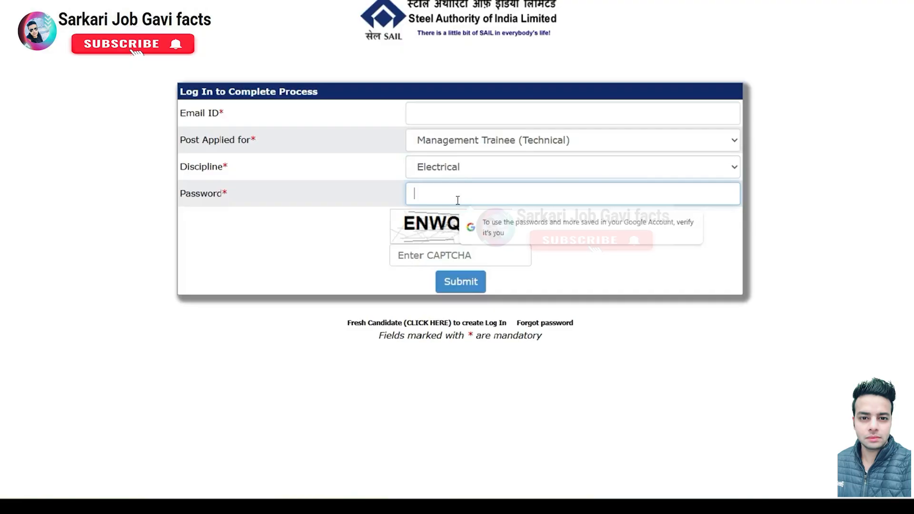
{"action": "left_click", "coordinate": [429, 255]}
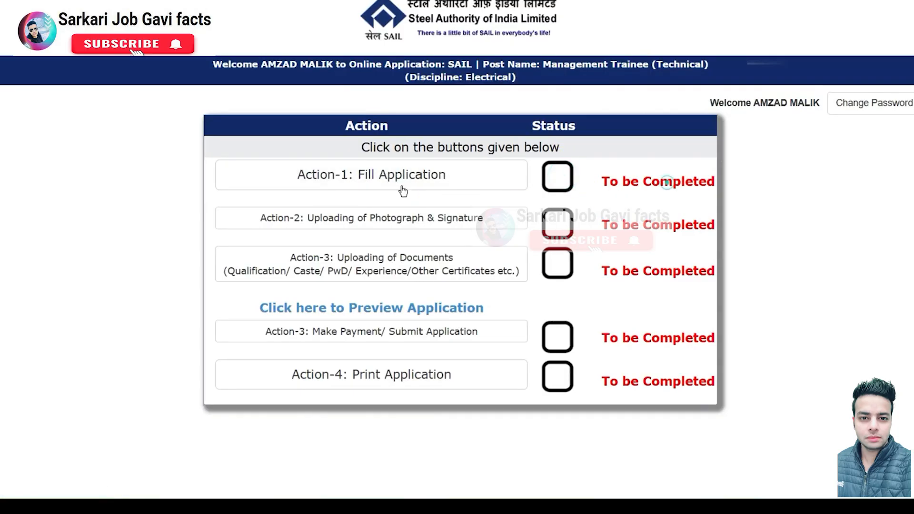
Step: Open the personal details form and set the candidate's title to Mr
{"action": "left_click", "coordinate": [379, 175]}
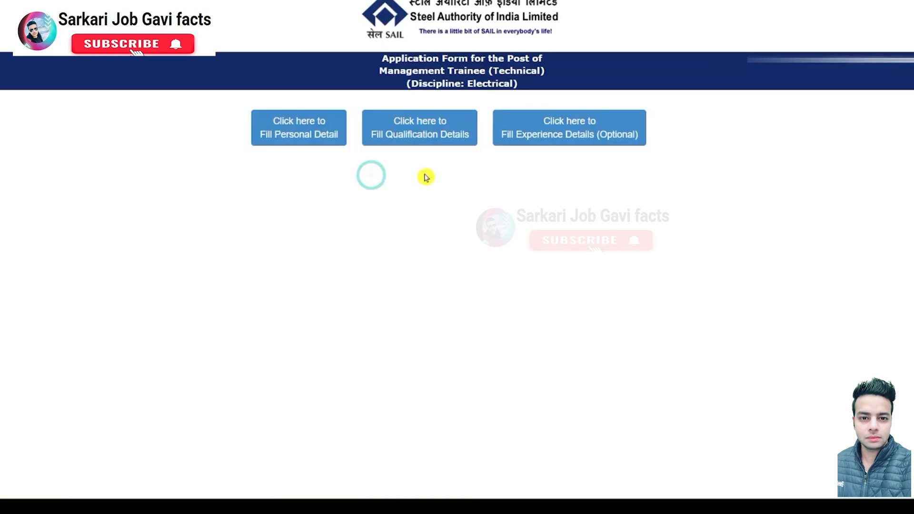
{"action": "left_click", "coordinate": [304, 143]}
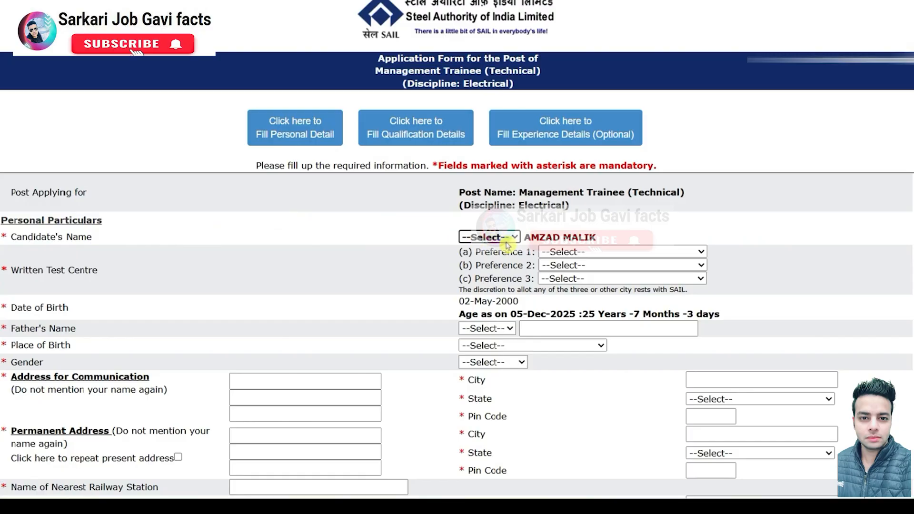
{"action": "left_click", "coordinate": [491, 237]}
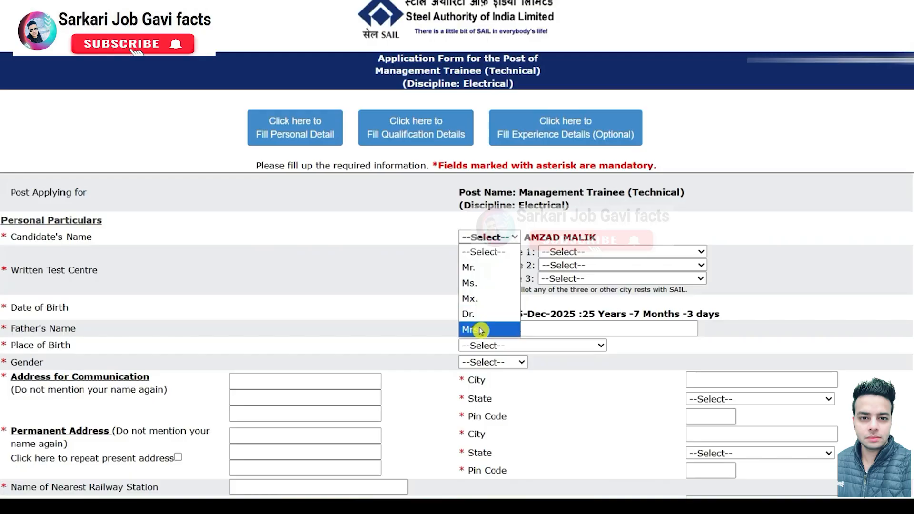
{"action": "left_click", "coordinate": [480, 267]}
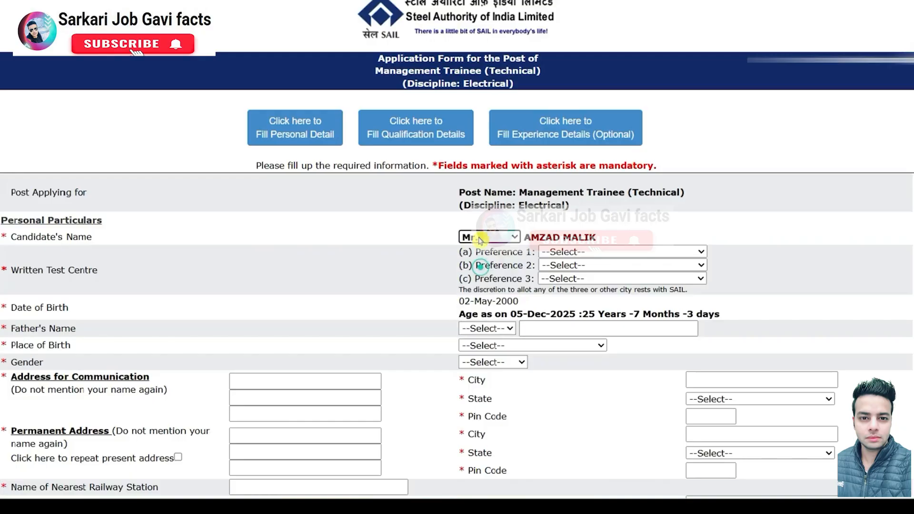
Step: Set test centre preferences to Dehradun, Delhi/Delhi(NCR) and Kolkata
{"action": "left_click", "coordinate": [550, 250]}
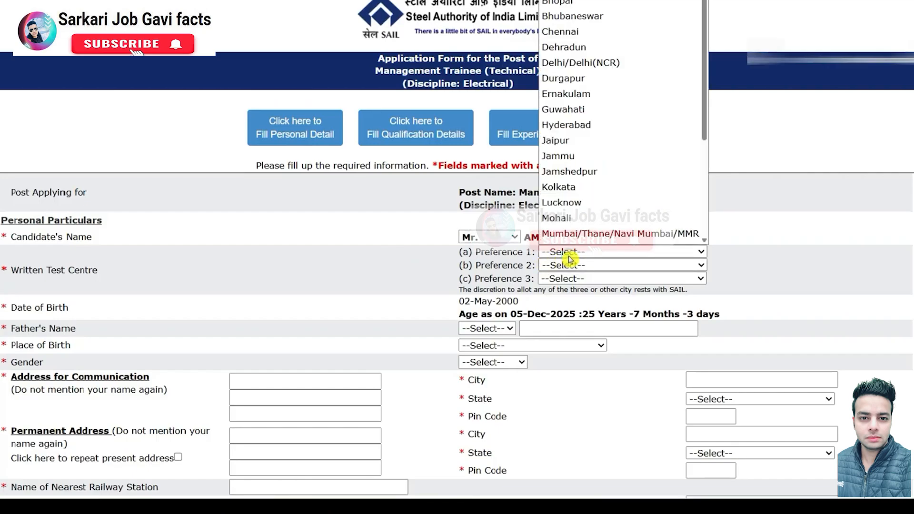
{"action": "scroll", "coordinate": [607, 147], "scroll_direction": "down", "scroll_amount": 4}
{"action": "scroll", "coordinate": [606, 155], "scroll_direction": "up", "scroll_amount": 3}
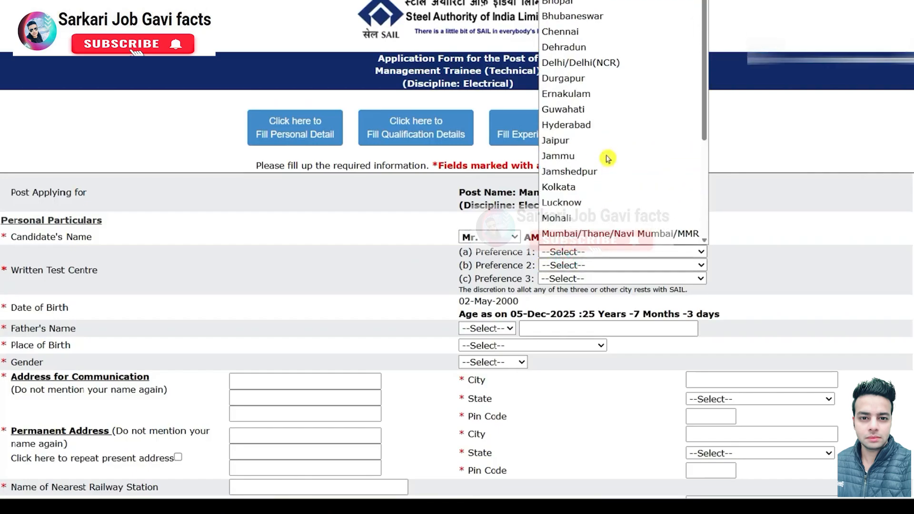
{"action": "left_click", "coordinate": [578, 47]}
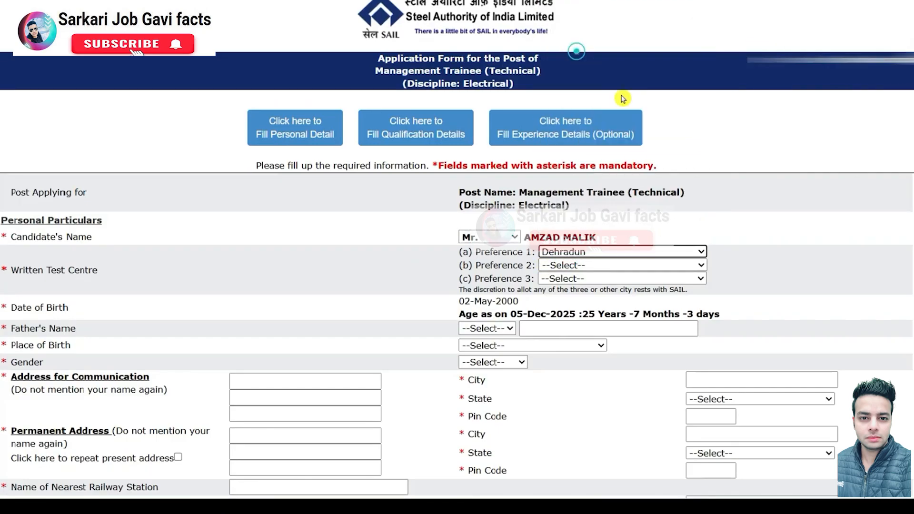
{"action": "left_click", "coordinate": [577, 265]}
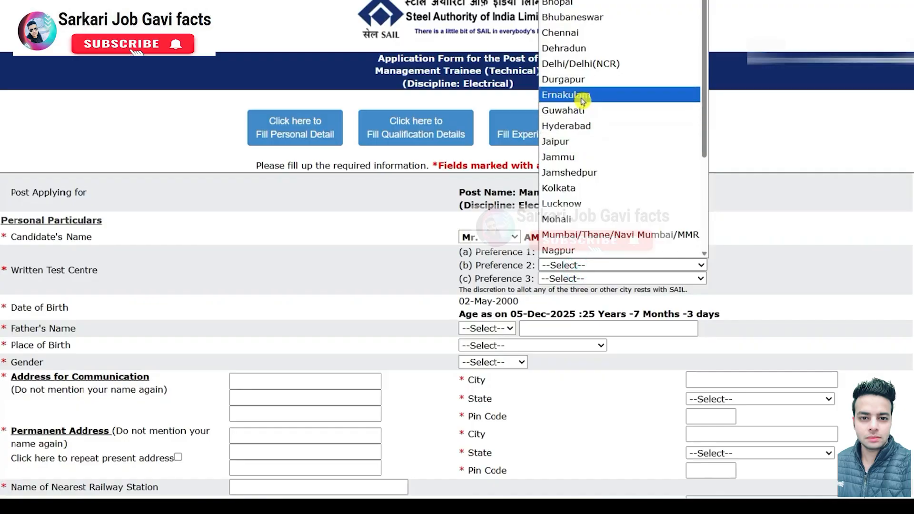
{"action": "scroll", "coordinate": [602, 140], "scroll_direction": "down", "scroll_amount": 3}
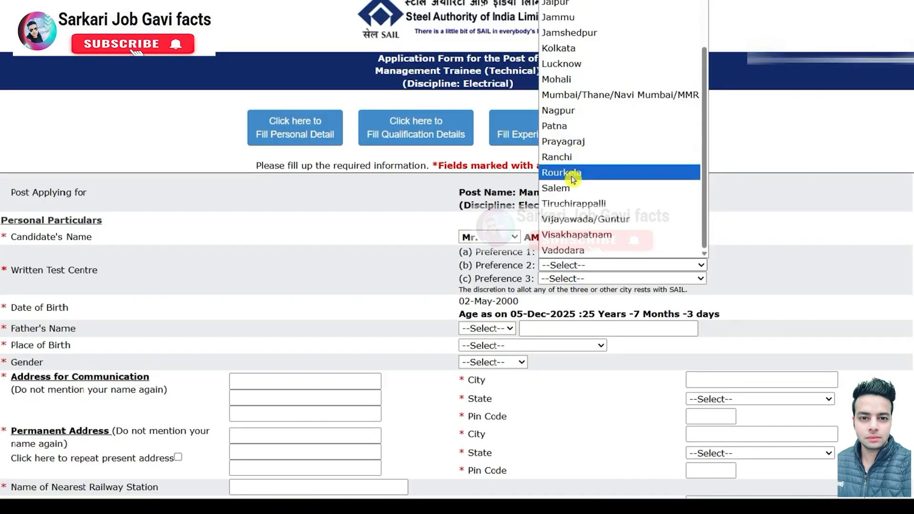
{"action": "scroll", "coordinate": [573, 186], "scroll_direction": "up", "scroll_amount": 3}
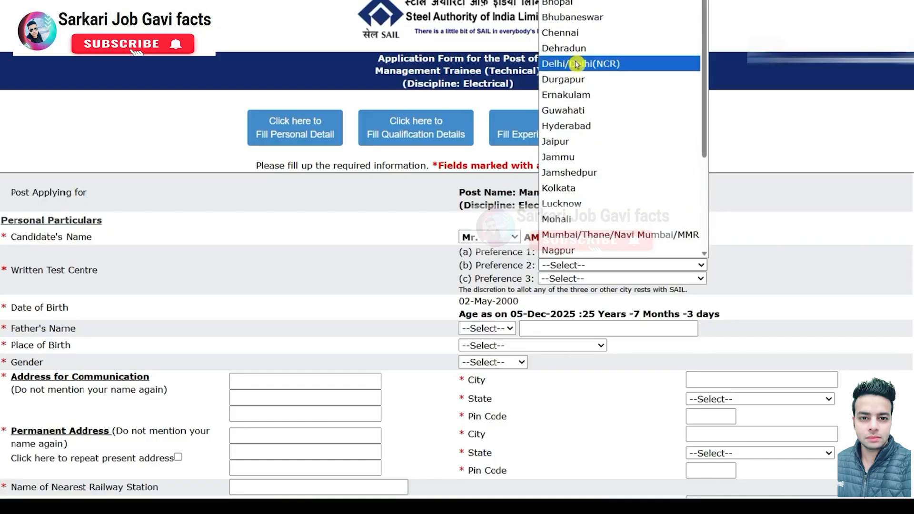
{"action": "left_click", "coordinate": [575, 64]}
{"action": "left_click", "coordinate": [600, 277]}
{"action": "left_click", "coordinate": [579, 204]}
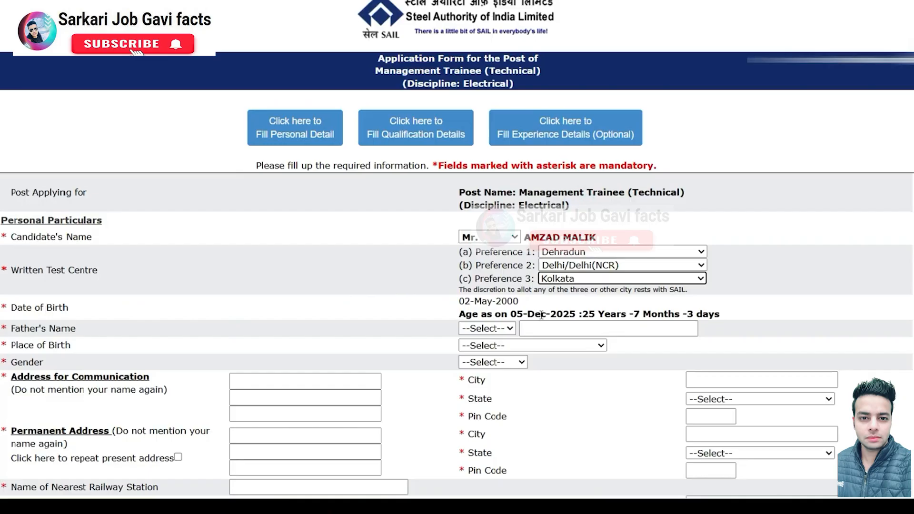
Step: Enter the father's name with the title Late
{"action": "left_click", "coordinate": [484, 328]}
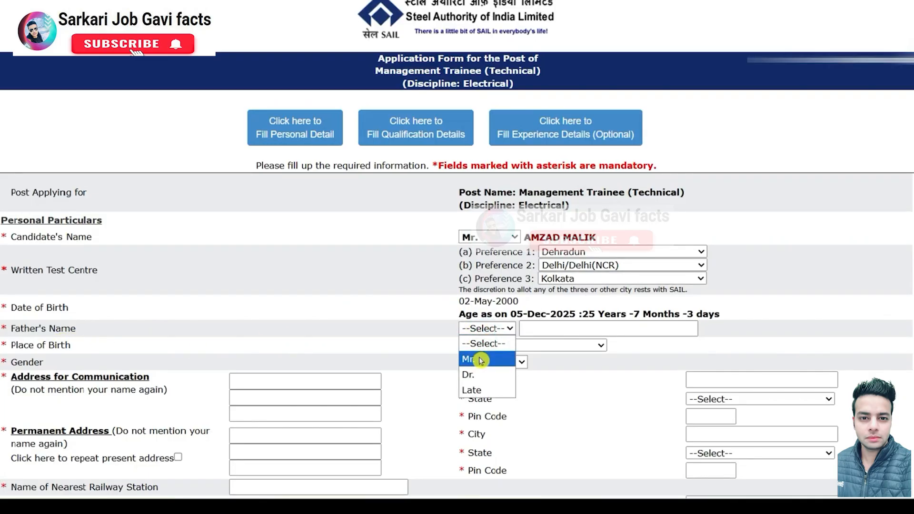
{"action": "left_click", "coordinate": [477, 392]}
{"action": "left_click", "coordinate": [566, 329]}
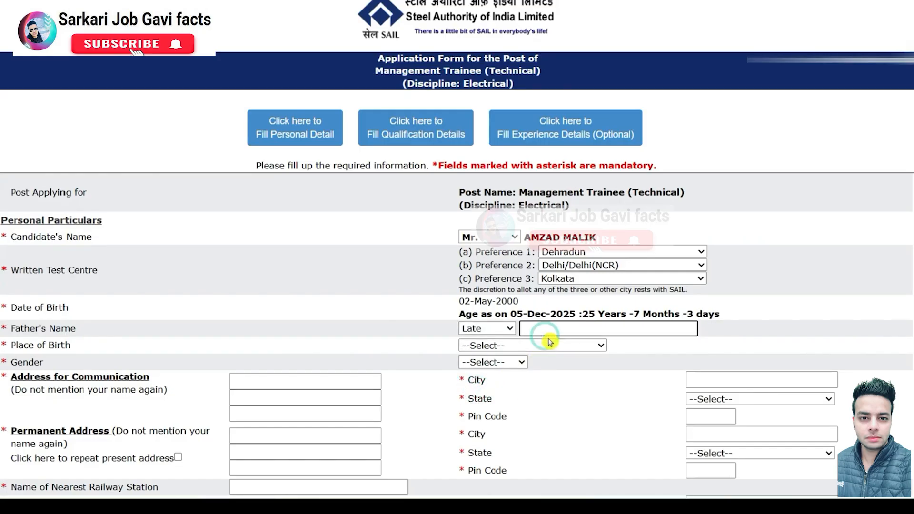
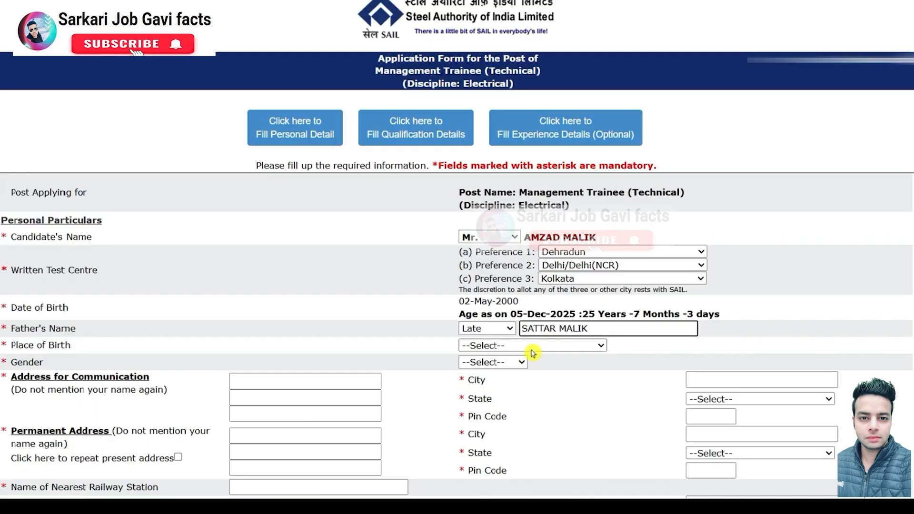
Step: Set place of birth to Uttar Pradesh and gender to Male
{"action": "left_click", "coordinate": [514, 351]}
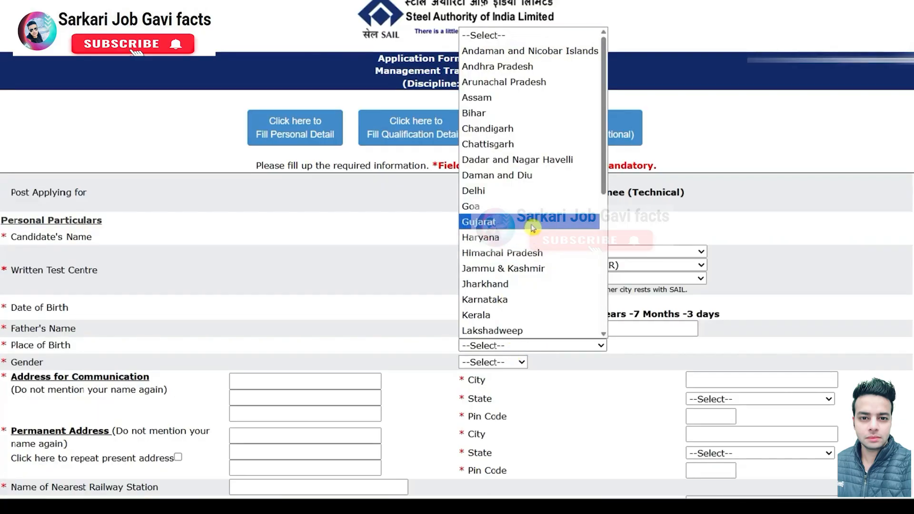
{"action": "scroll", "coordinate": [532, 229], "scroll_direction": "down", "scroll_amount": 6}
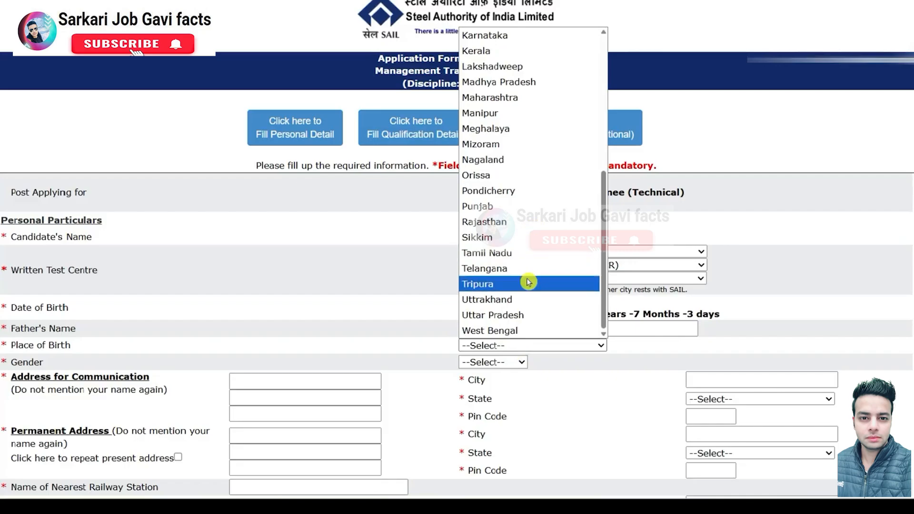
{"action": "left_click", "coordinate": [512, 315]}
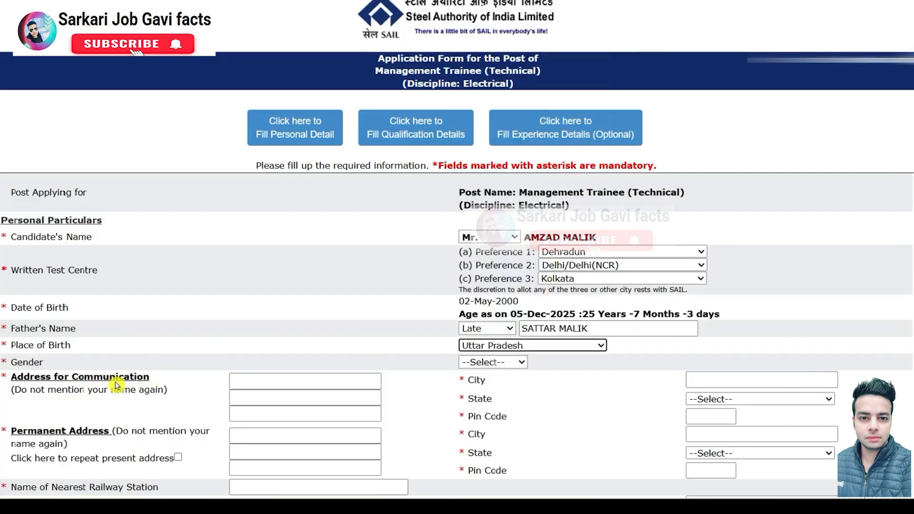
{"action": "left_click", "coordinate": [495, 363]}
{"action": "left_click", "coordinate": [480, 390]}
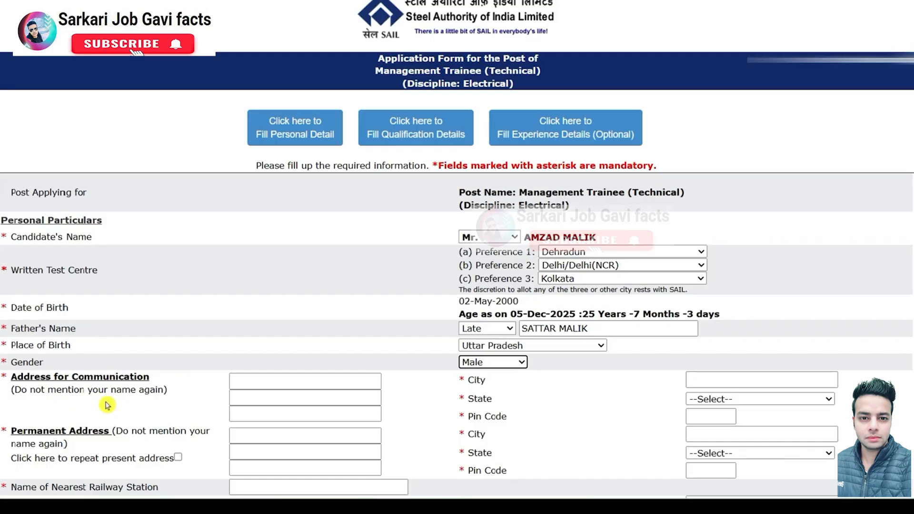
Step: Fill the communication address with state Uttar Pradesh and PIN, then copy it to permanent address
{"action": "left_click", "coordinate": [278, 382]}
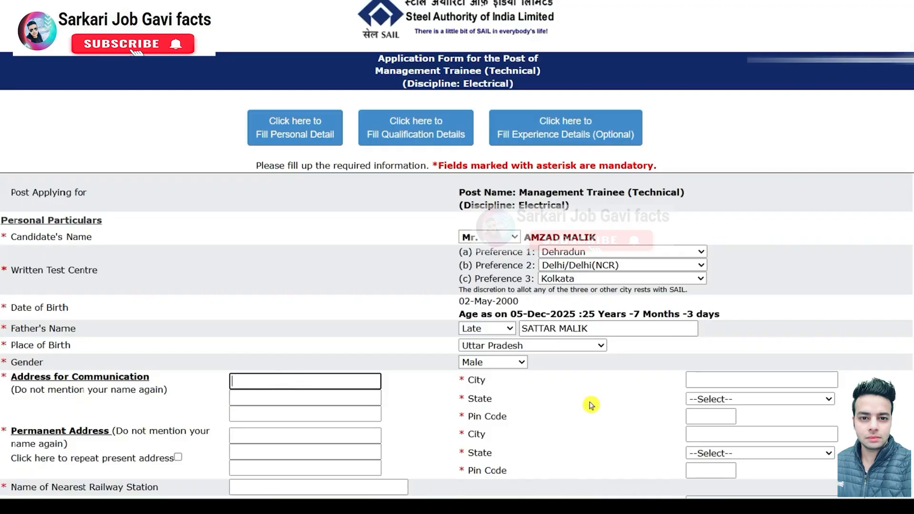
{"action": "left_click", "coordinate": [727, 380]}
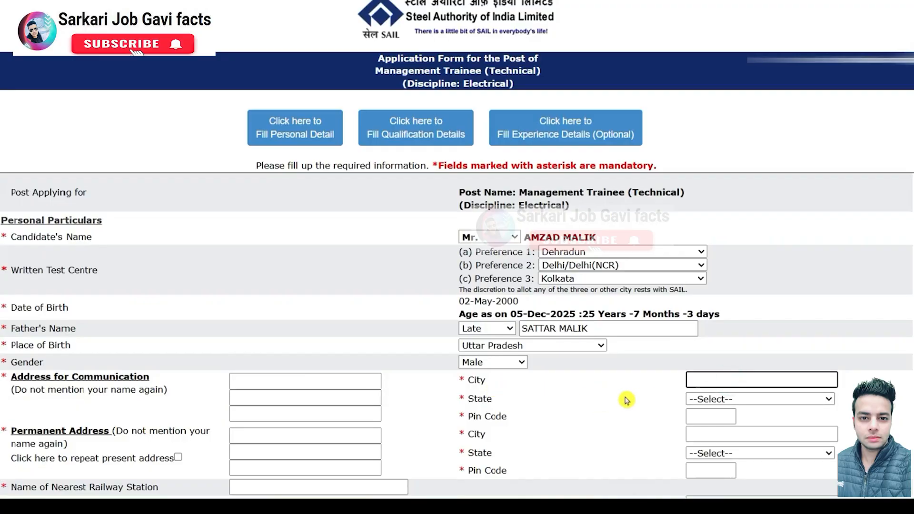
{"action": "left_click", "coordinate": [760, 405]}
{"action": "scroll", "coordinate": [755, 376], "scroll_direction": "down", "scroll_amount": 5}
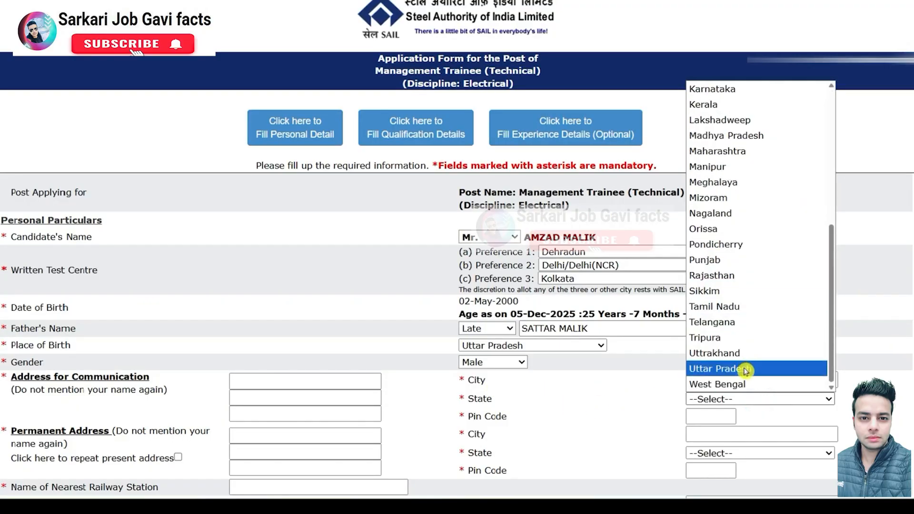
{"action": "left_click", "coordinate": [745, 369]}
{"action": "left_click", "coordinate": [721, 415]}
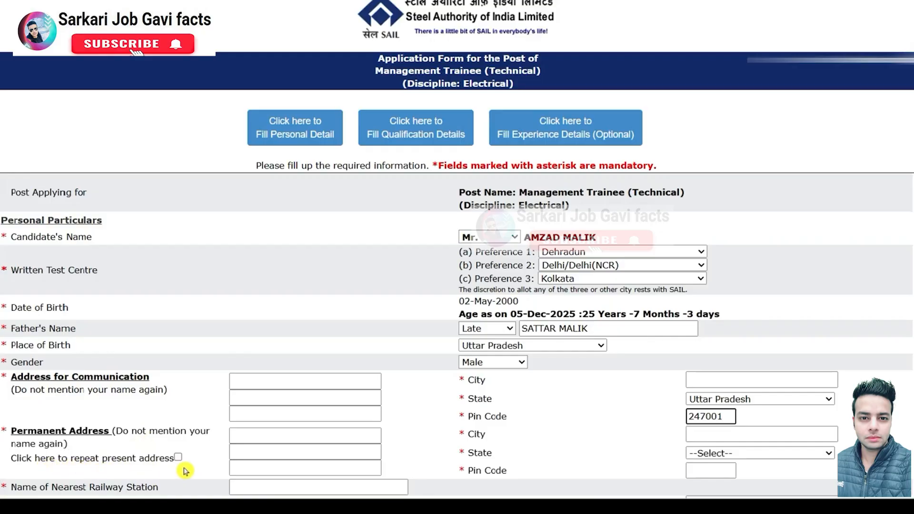
{"action": "left_click", "coordinate": [248, 385]}
{"action": "left_click", "coordinate": [239, 410]}
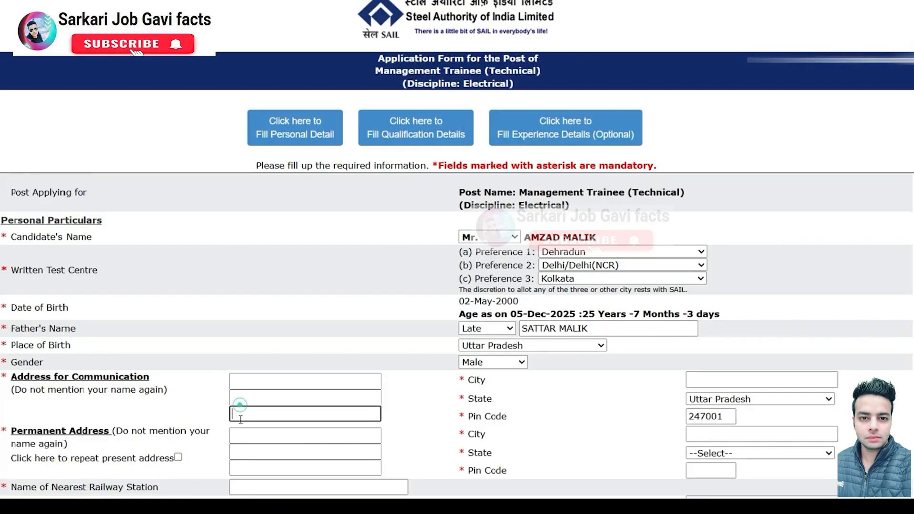
{"action": "left_click", "coordinate": [178, 457]}
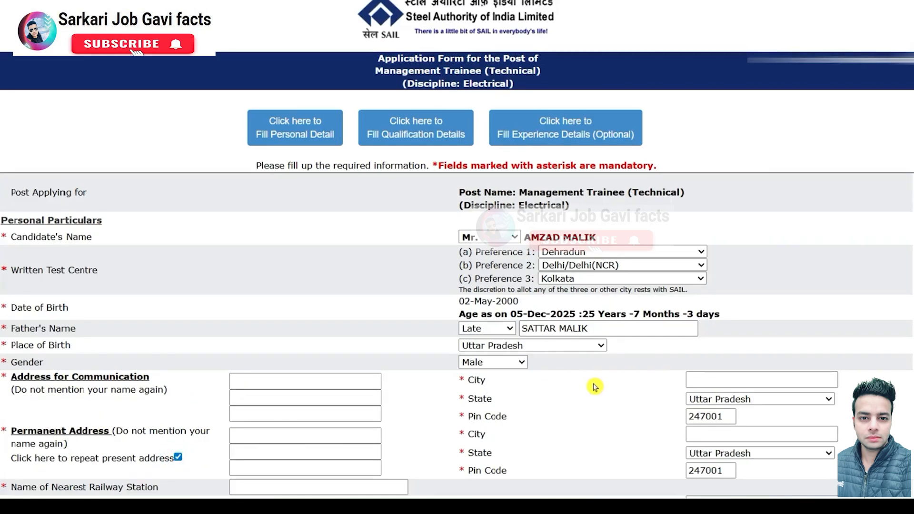
Step: Enter the nearest railway station and review the e-mail ID and mobile number fields
{"action": "scroll", "coordinate": [595, 384], "scroll_direction": "down", "scroll_amount": 7}
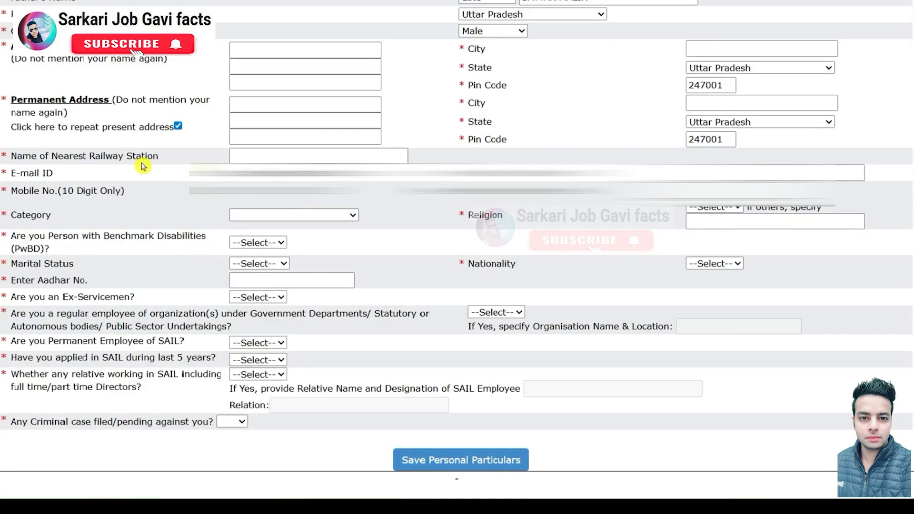
{"action": "left_click", "coordinate": [267, 158]}
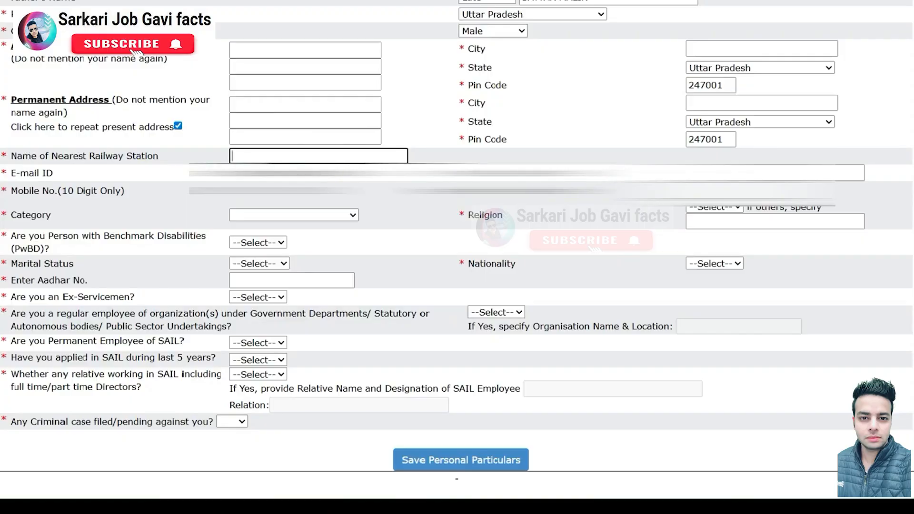
{"action": "left_click_drag", "start_coordinate": [469, 173], "coordinate": [623, 173]}
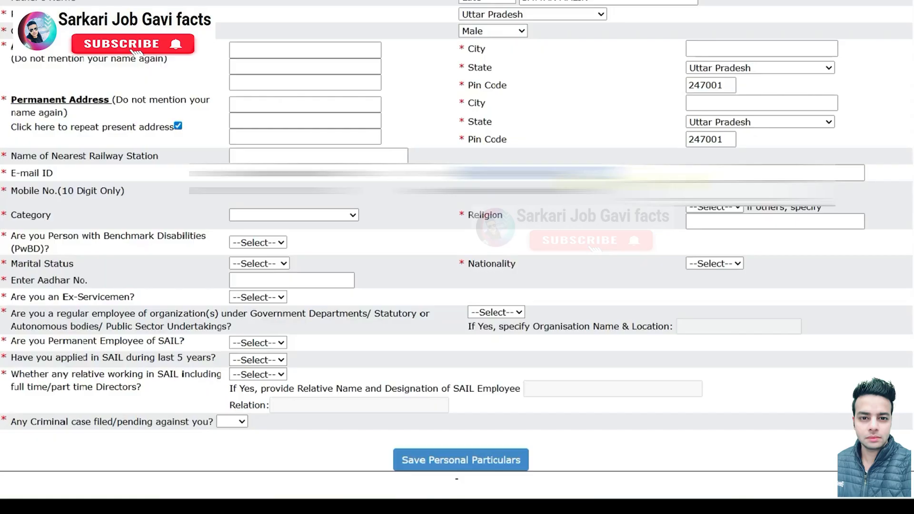
{"action": "left_click", "coordinate": [743, 173]}
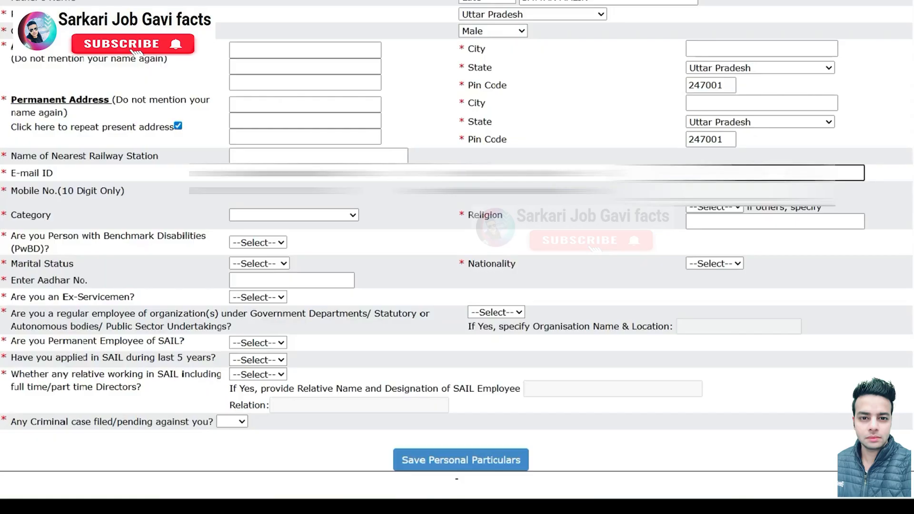
{"action": "left_click", "coordinate": [640, 190]}
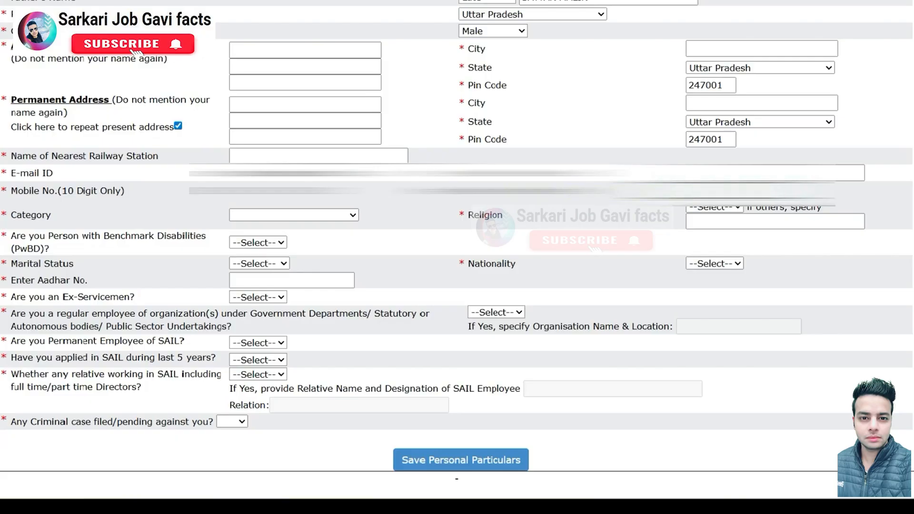
Step: Set category to OBC-NON CREAMY LAYER and religion to Muslim
{"action": "left_click", "coordinate": [285, 214]}
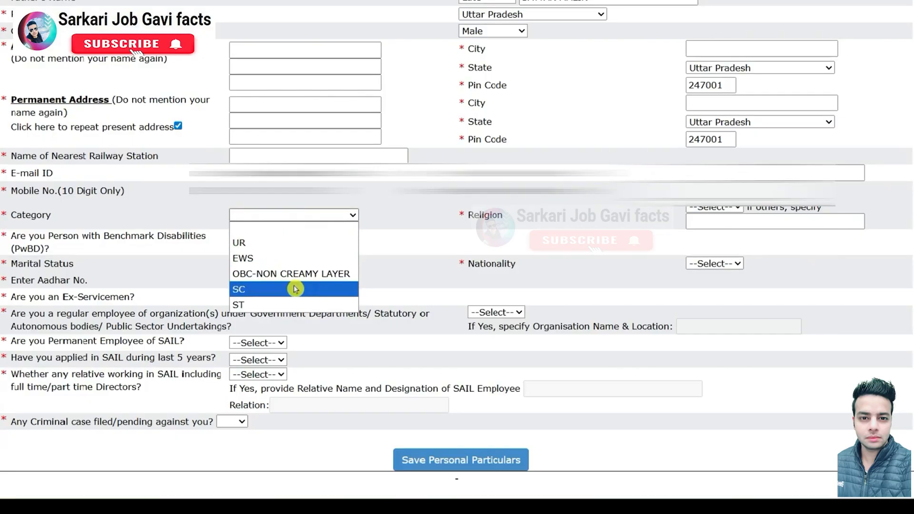
{"action": "left_click", "coordinate": [269, 274]}
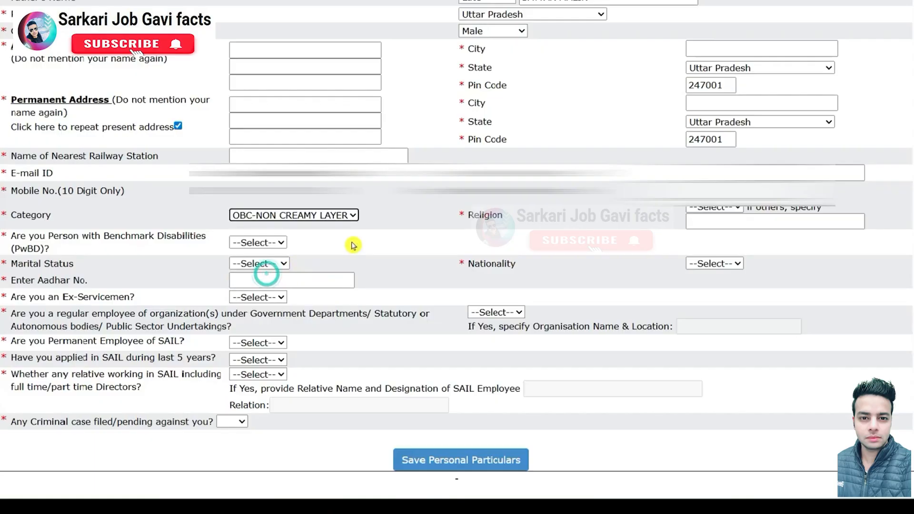
{"action": "left_click", "coordinate": [745, 222]}
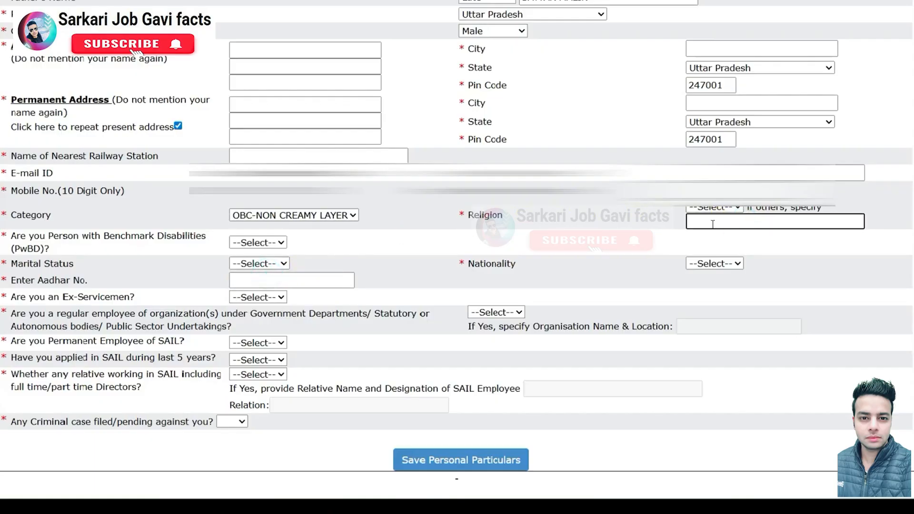
{"action": "left_click", "coordinate": [724, 208]}
{"action": "left_click", "coordinate": [718, 253]}
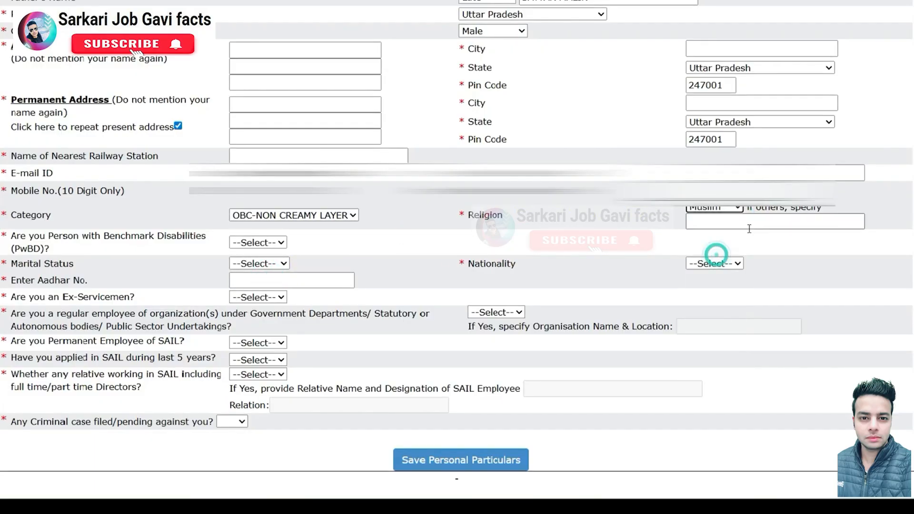
{"action": "left_click", "coordinate": [738, 222]}
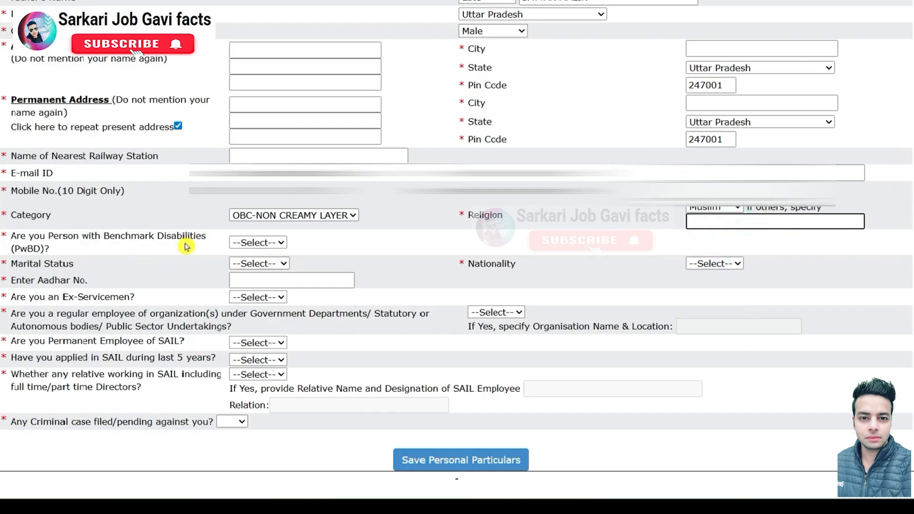
Step: Answer PwBD NO, marital status UnMarried, nationality INDIAN, and Ex-Servicemen NO
{"action": "left_click", "coordinate": [281, 245]}
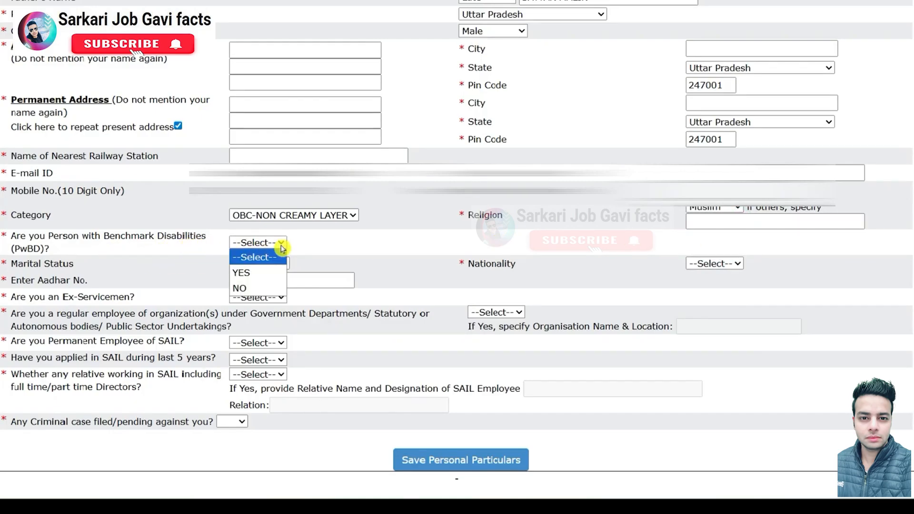
{"action": "left_click", "coordinate": [250, 288]}
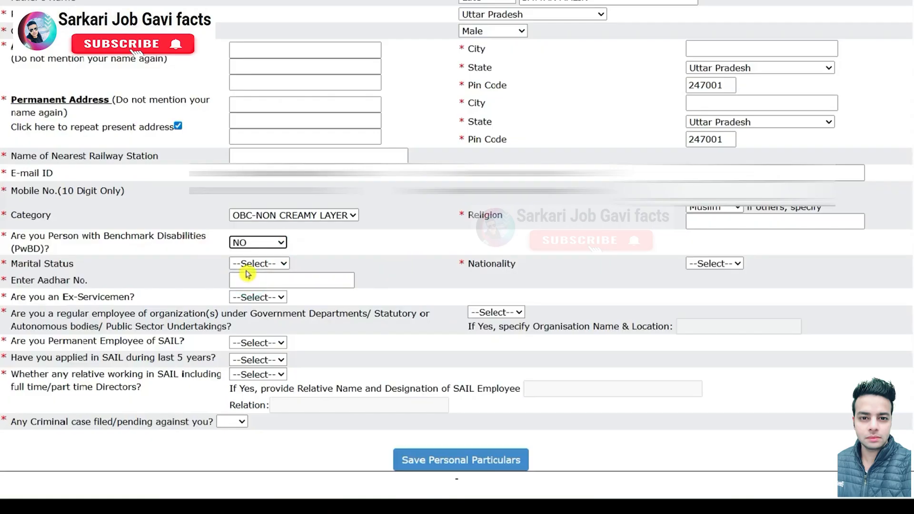
{"action": "left_click", "coordinate": [249, 266]}
{"action": "left_click", "coordinate": [265, 308]}
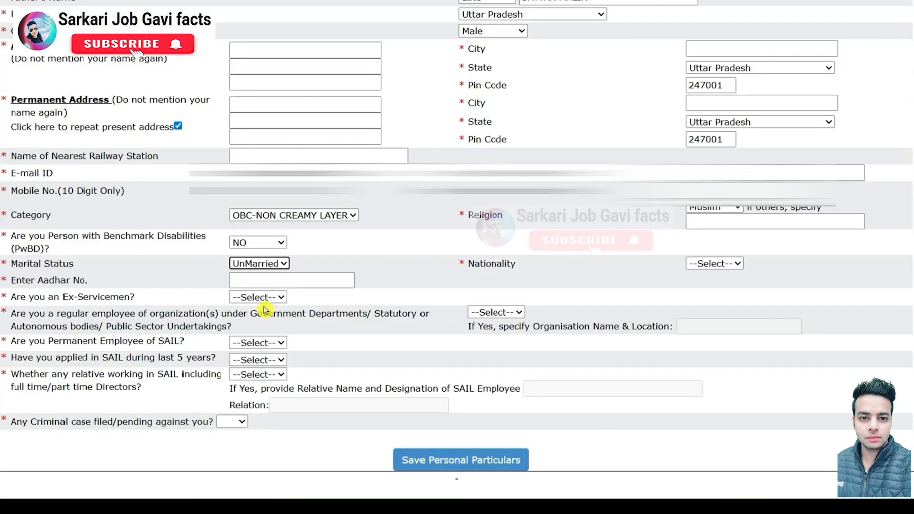
{"action": "left_click", "coordinate": [714, 263]}
{"action": "left_click", "coordinate": [707, 293]}
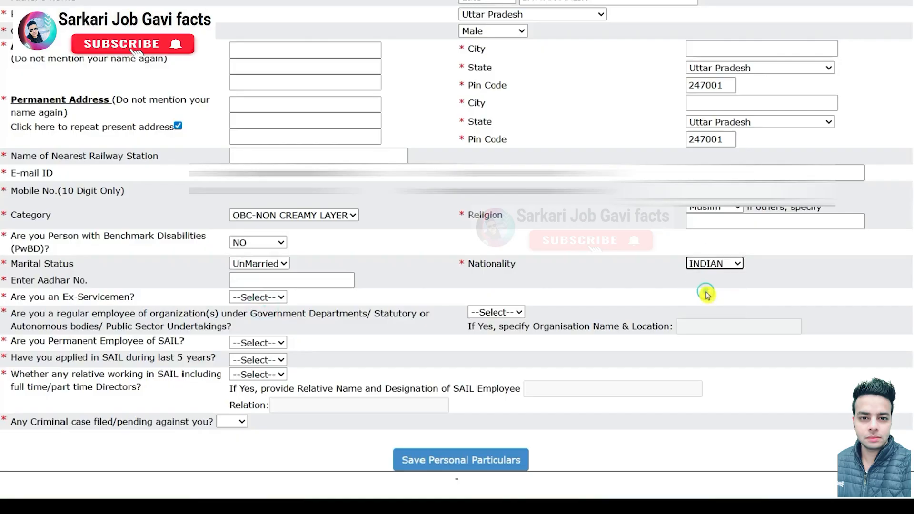
{"action": "left_click", "coordinate": [268, 299]}
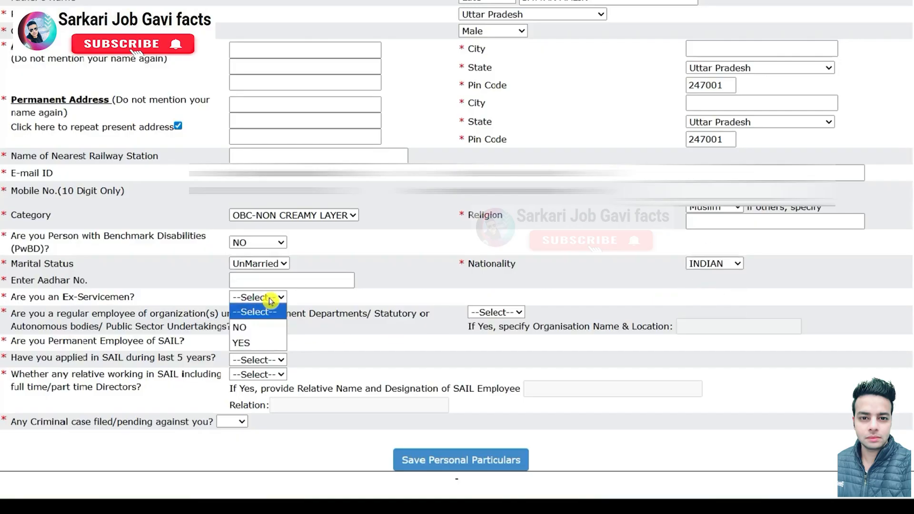
{"action": "left_click", "coordinate": [252, 328]}
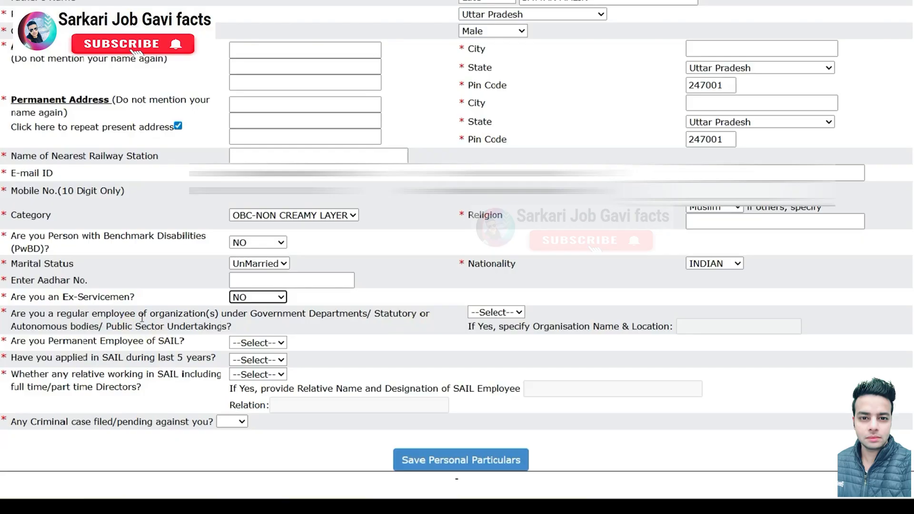
Step: Answer NO to the government-employee and permanent SAIL employee questions
{"action": "left_click_drag", "start_coordinate": [251, 314], "coordinate": [351, 316]}
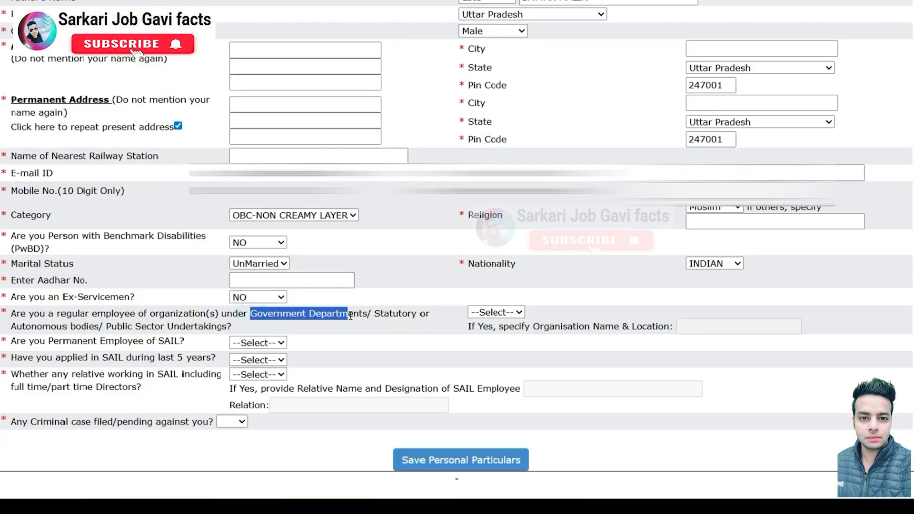
{"action": "left_click", "coordinate": [472, 313]}
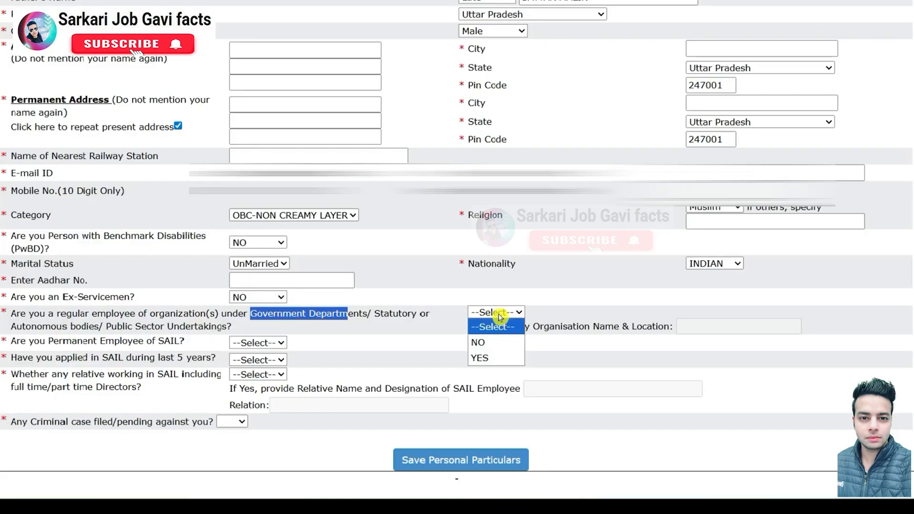
{"action": "left_click", "coordinate": [482, 341]}
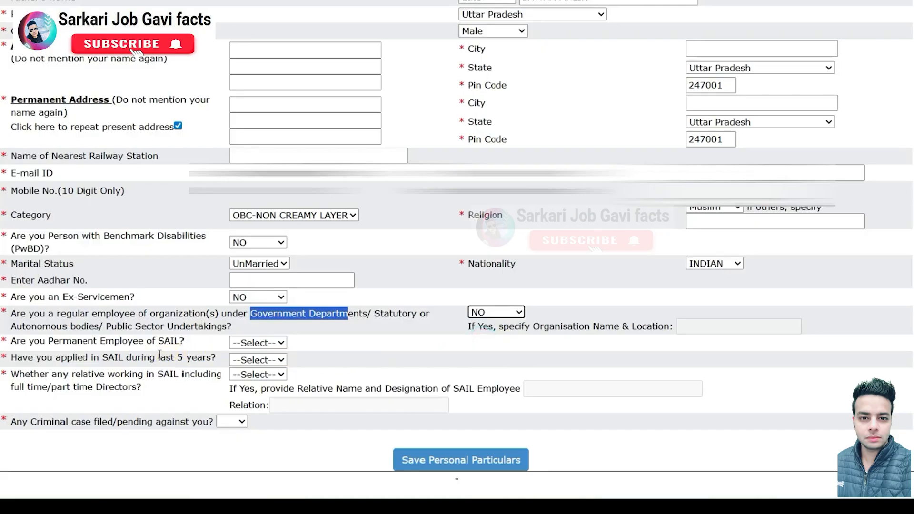
{"action": "left_click_drag", "start_coordinate": [94, 342], "coordinate": [144, 341]}
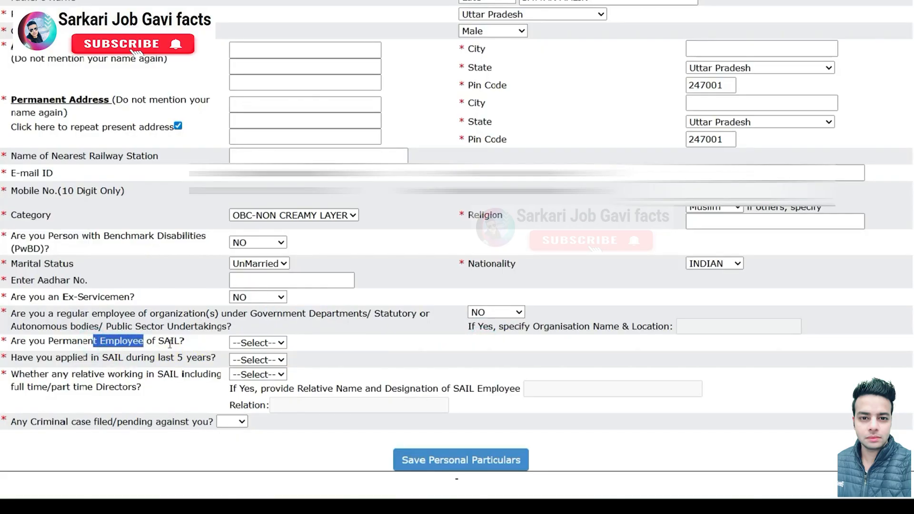
{"action": "left_click", "coordinate": [239, 344]}
{"action": "left_click", "coordinate": [257, 373]}
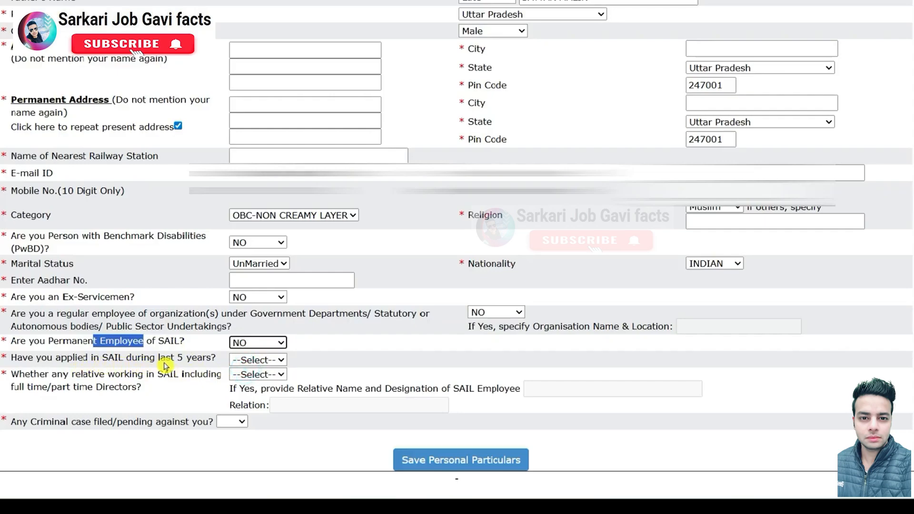
Step: Answer NO to applied in last 5 years, relative in SAIL, and criminal case
{"action": "left_click", "coordinate": [251, 361]}
{"action": "left_click", "coordinate": [254, 394]}
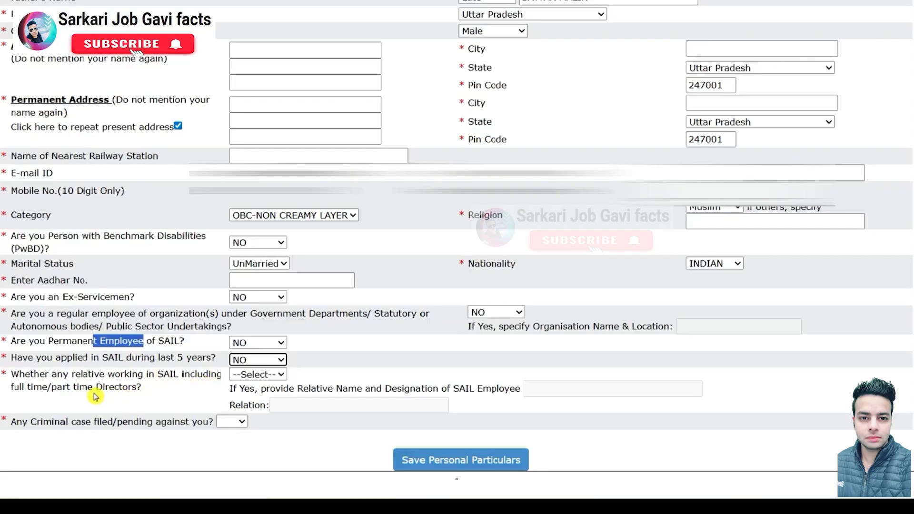
{"action": "left_click", "coordinate": [257, 376]}
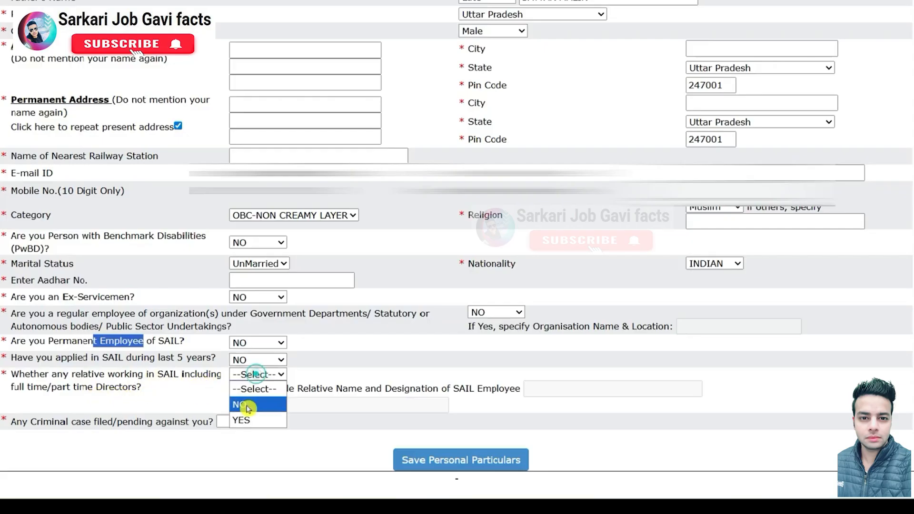
{"action": "left_click", "coordinate": [245, 404]}
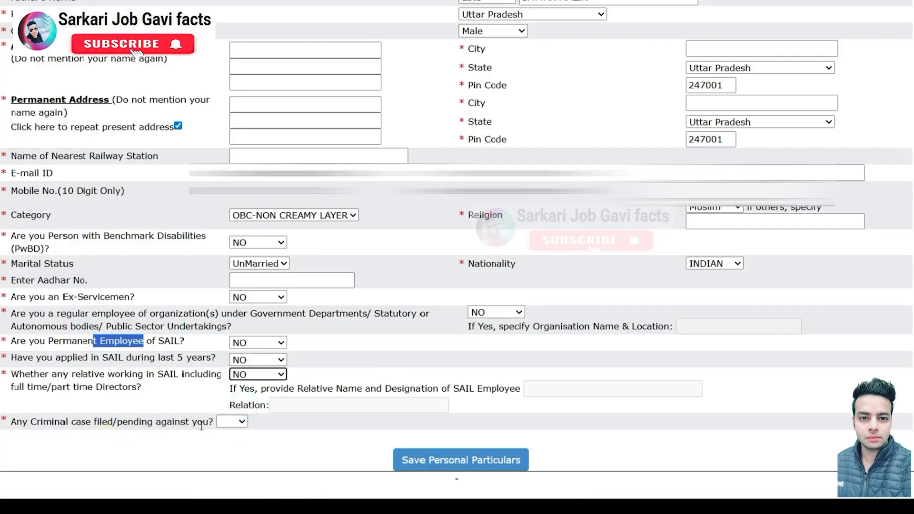
{"action": "left_click", "coordinate": [232, 421]}
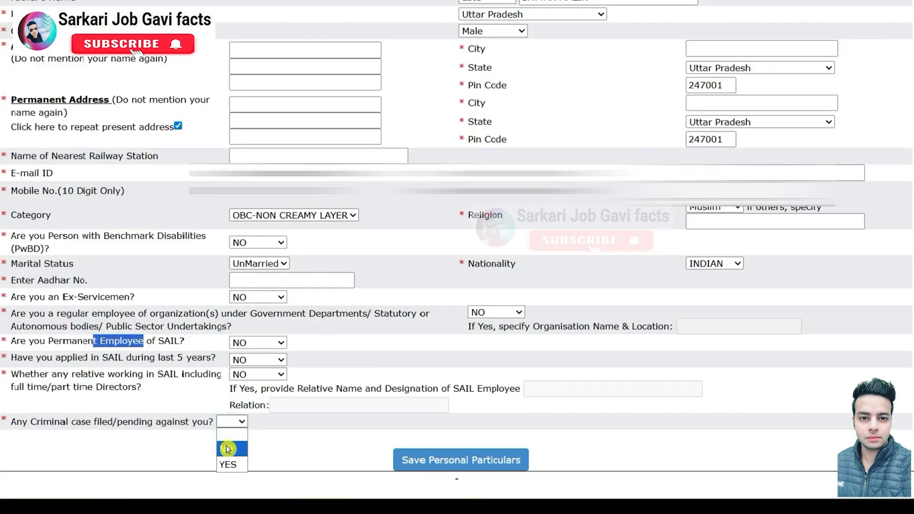
{"action": "left_click", "coordinate": [226, 444]}
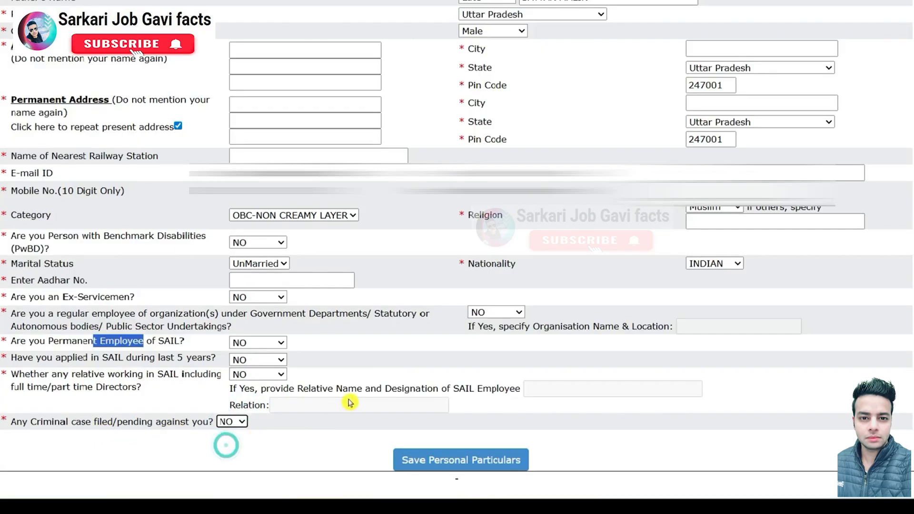
Step: Save the personal particulars, then add a 10TH/MATRICULATION entry under Qualification Details
{"action": "left_click", "coordinate": [475, 461]}
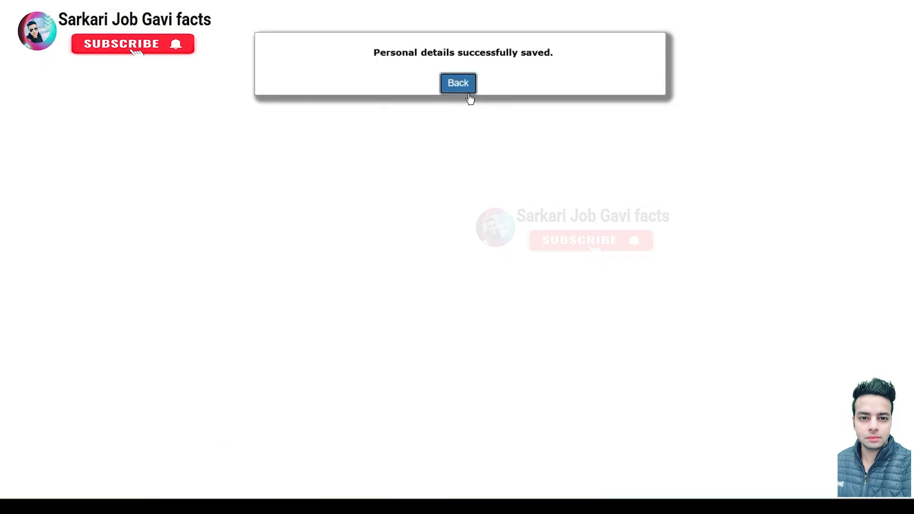
{"action": "left_click", "coordinate": [466, 91]}
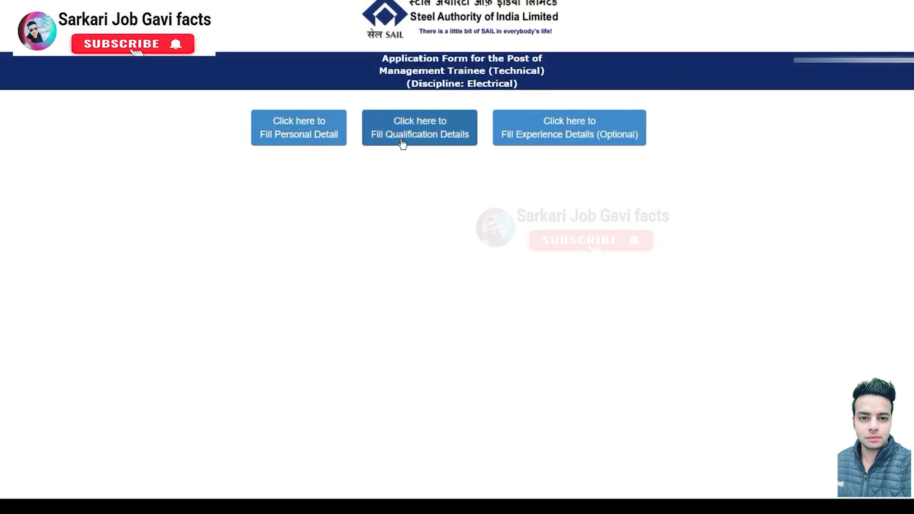
{"action": "left_click", "coordinate": [426, 141]}
{"action": "left_click", "coordinate": [435, 171]}
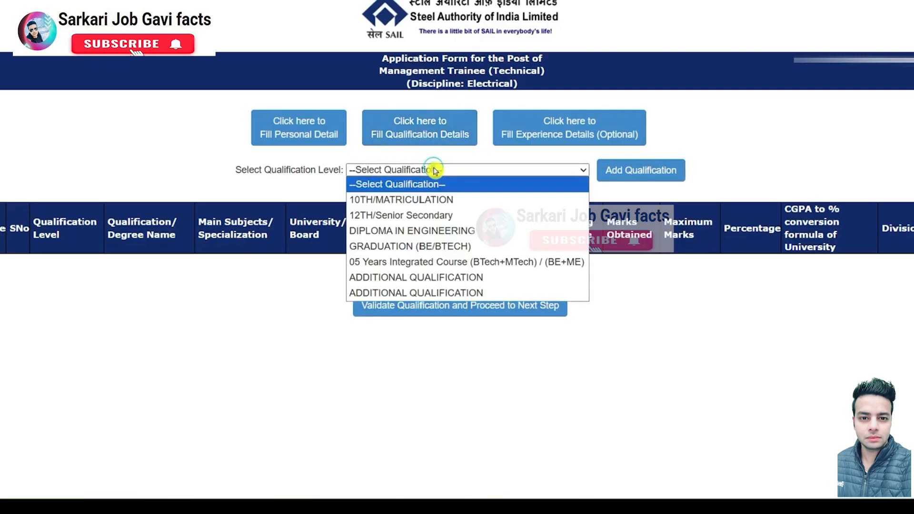
{"action": "left_click", "coordinate": [402, 200]}
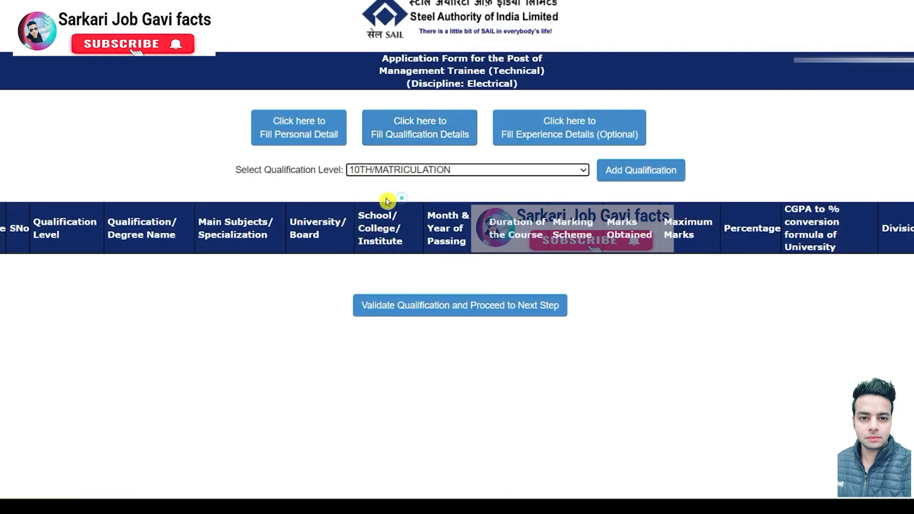
{"action": "left_click", "coordinate": [601, 172]}
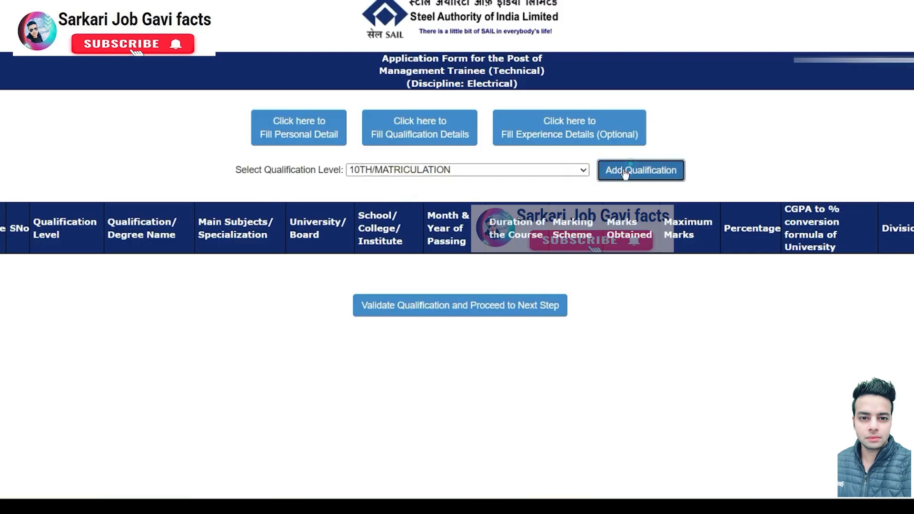
Step: Enter 10TH as the qualification name and HI as the subject
{"action": "left_click", "coordinate": [366, 194]}
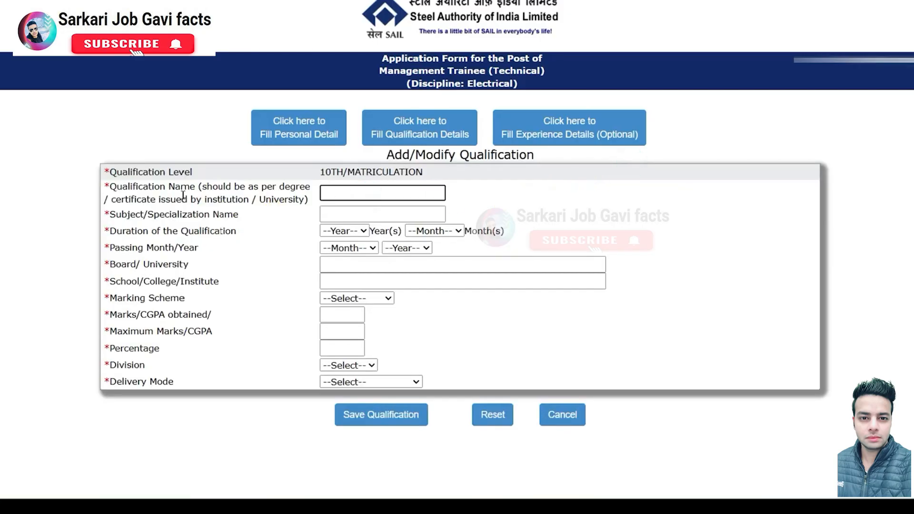
{"action": "left_click", "coordinate": [323, 193]}
{"action": "left_click", "coordinate": [355, 189]}
{"action": "type", "text": "10th"}
{"action": "left_click_drag", "start_coordinate": [146, 214], "coordinate": [209, 215]}
{"action": "left_click", "coordinate": [334, 214]}
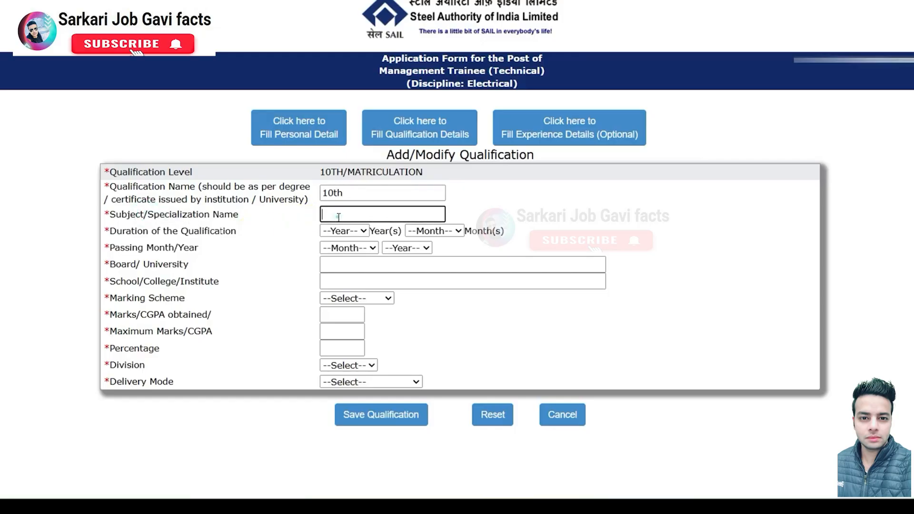
{"action": "type", "text": "HINDI ENGLISH MATH"}
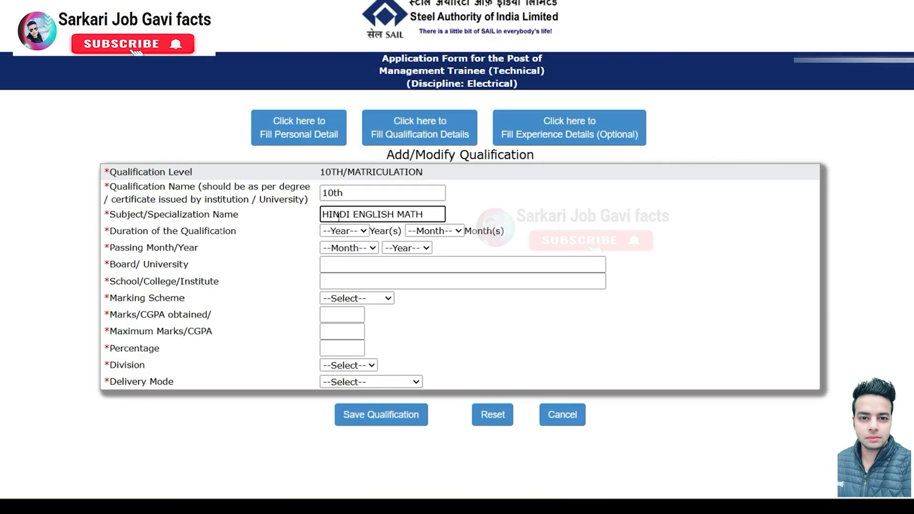
{"action": "left_click", "coordinate": [335, 192]}
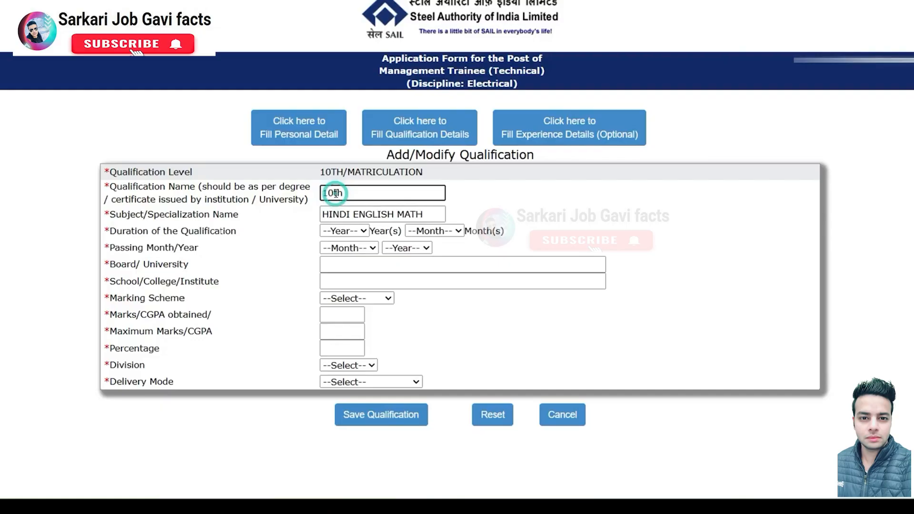
{"action": "left_click_drag", "start_coordinate": [335, 192], "coordinate": [364, 199]}
Step: Set the duration to 1 year 0 months and the passing date to Jun 2017
{"action": "left_click", "coordinate": [361, 231]}
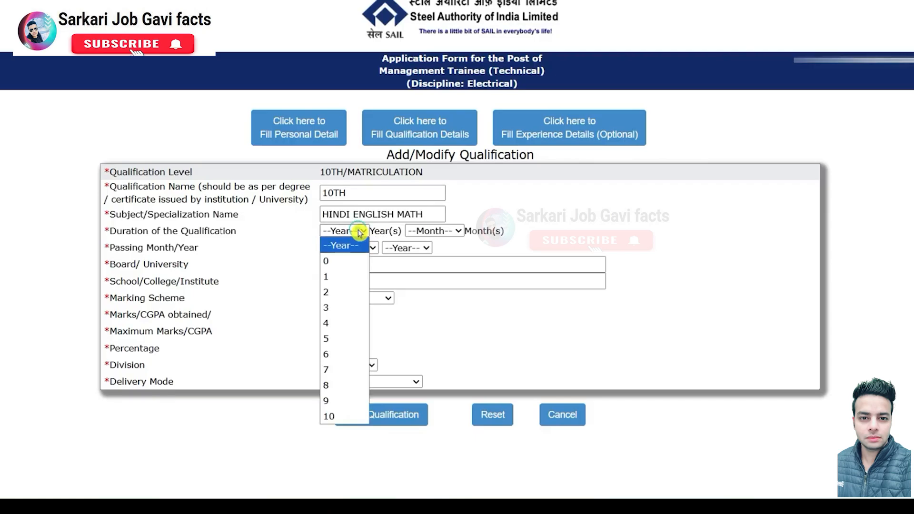
{"action": "left_click", "coordinate": [341, 276]}
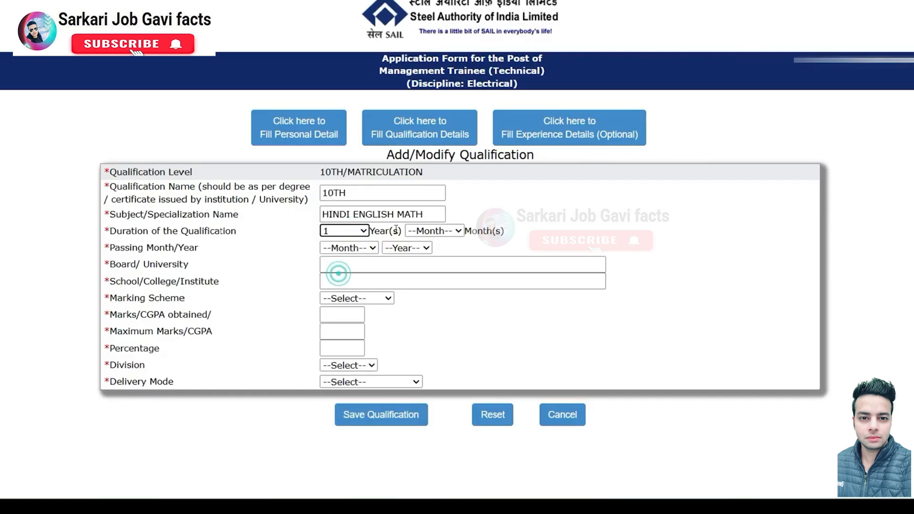
{"action": "left_click", "coordinate": [431, 233]}
{"action": "left_click", "coordinate": [429, 261]}
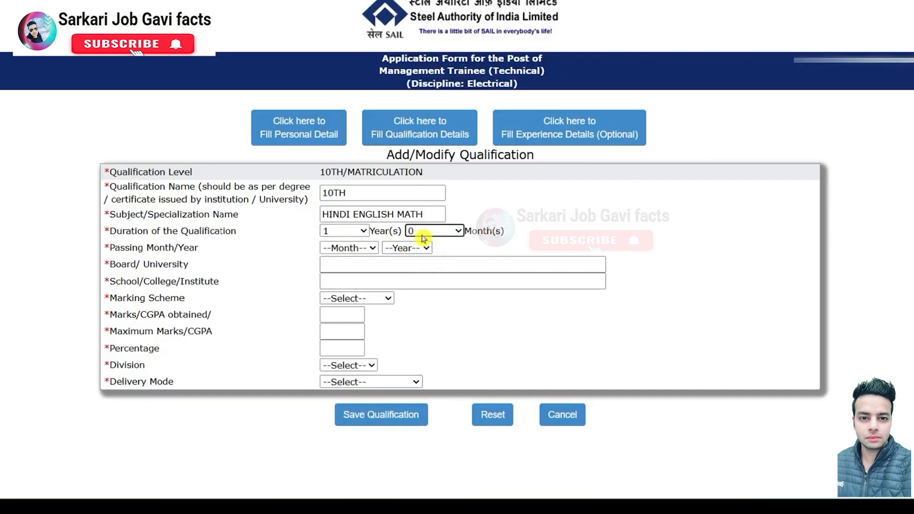
{"action": "left_click", "coordinate": [345, 249]}
{"action": "left_click", "coordinate": [338, 361]}
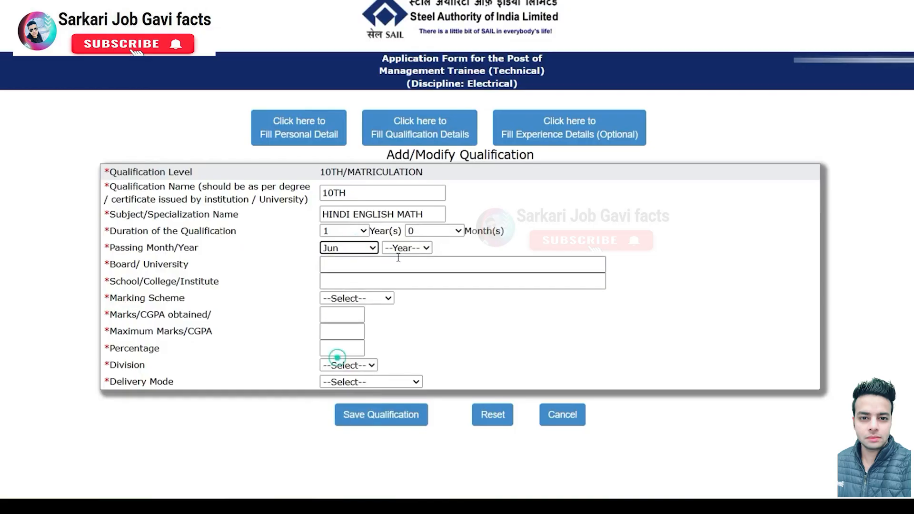
{"action": "left_click", "coordinate": [406, 247]}
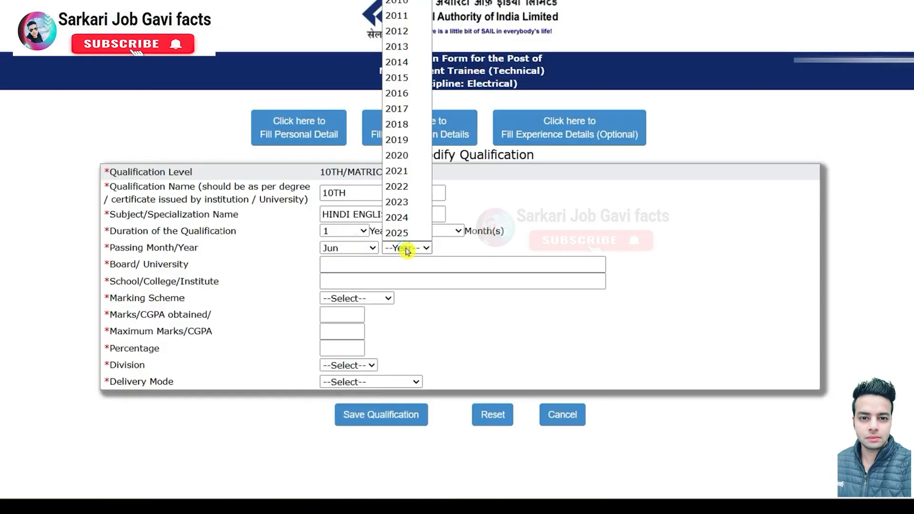
{"action": "left_click", "coordinate": [405, 111]}
Step: Fill in UP BOARD as the board and RCP INTER COLLEGE as the school
{"action": "left_click", "coordinate": [368, 268]}
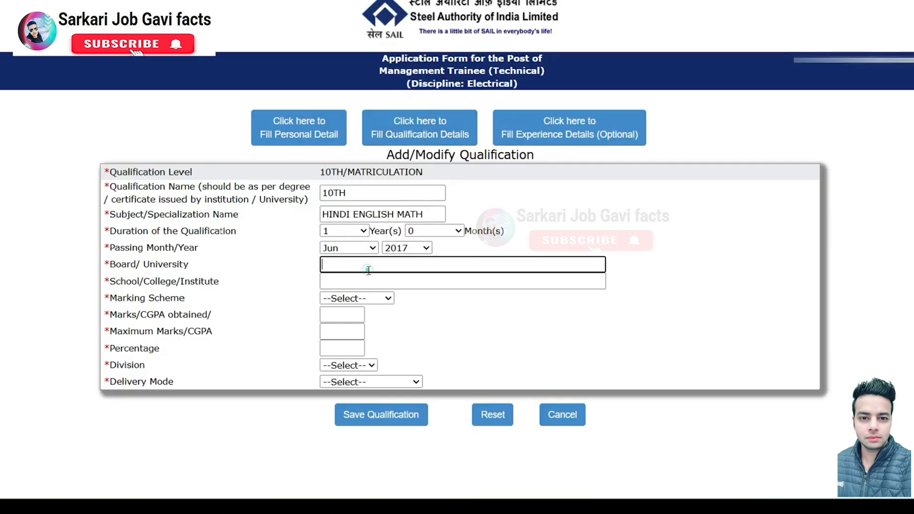
{"action": "type", "text": "UP BOARD"}
{"action": "left_click", "coordinate": [376, 285]}
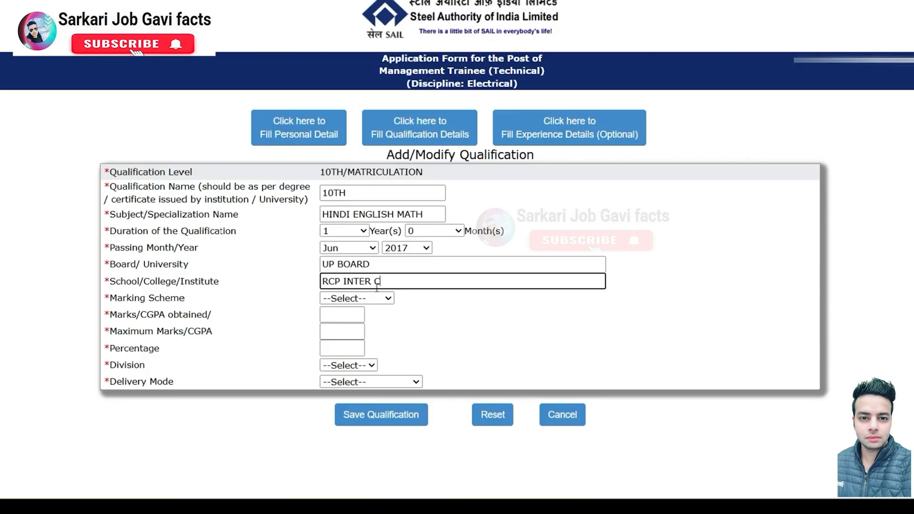
{"action": "type", "text": "RCP INTER COLLEGE"}
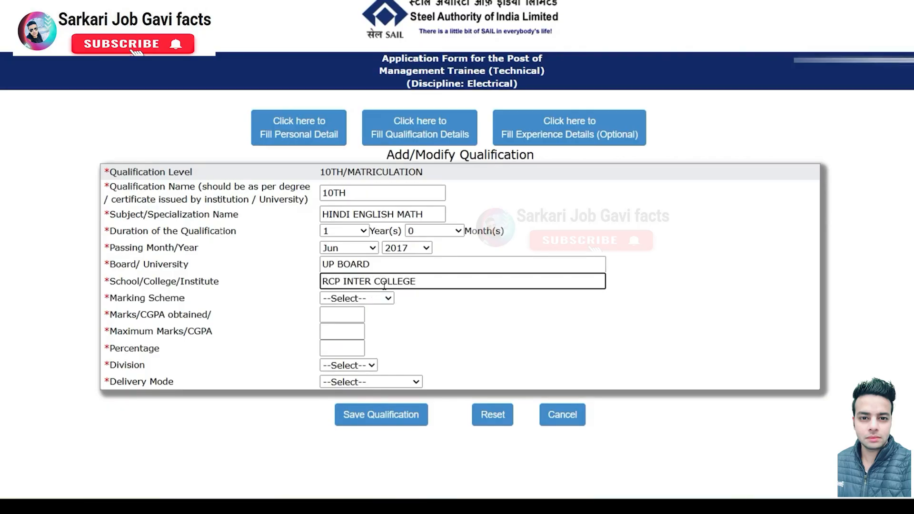
Step: Choose the Marks scheme and enter 589 out of 600, giving 98.17%
{"action": "left_click", "coordinate": [347, 297]}
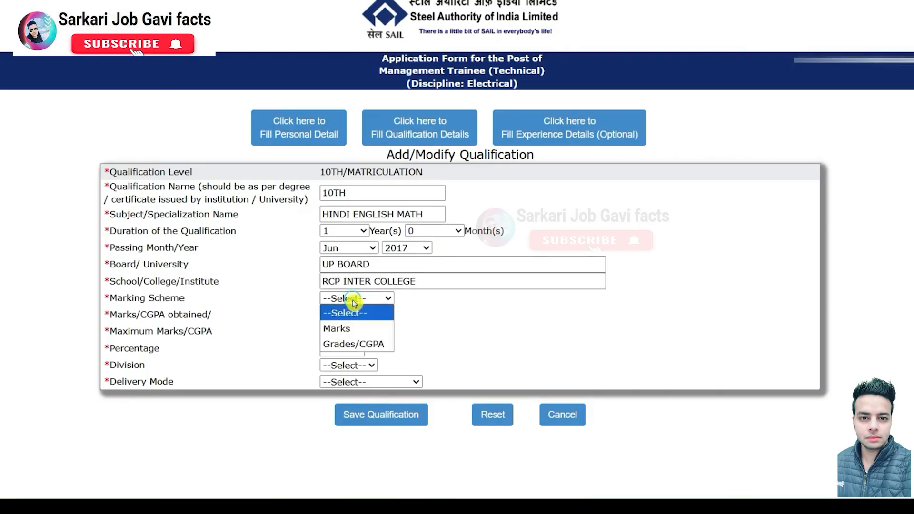
{"action": "left_click", "coordinate": [351, 329]}
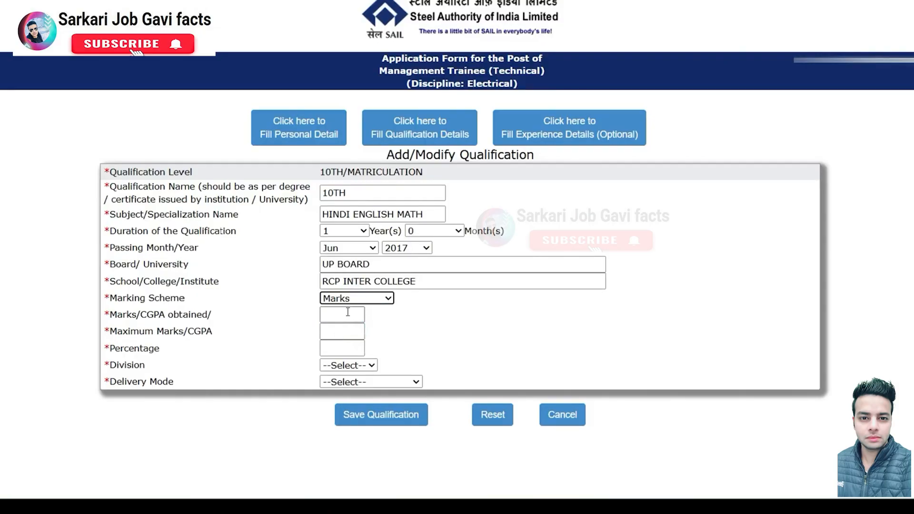
{"action": "left_click", "coordinate": [316, 321]}
{"action": "left_click", "coordinate": [341, 315]}
{"action": "type", "text": "589"}
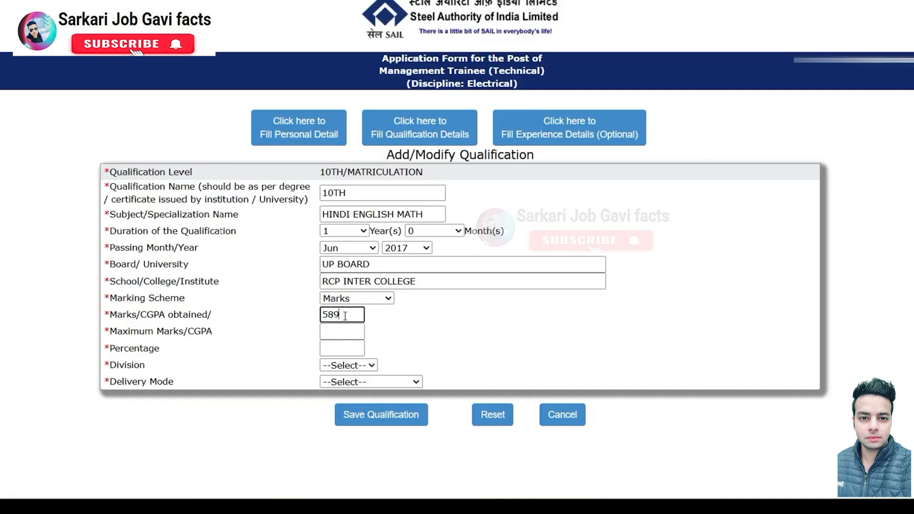
{"action": "left_click", "coordinate": [336, 331]}
{"action": "type", "text": "600"}
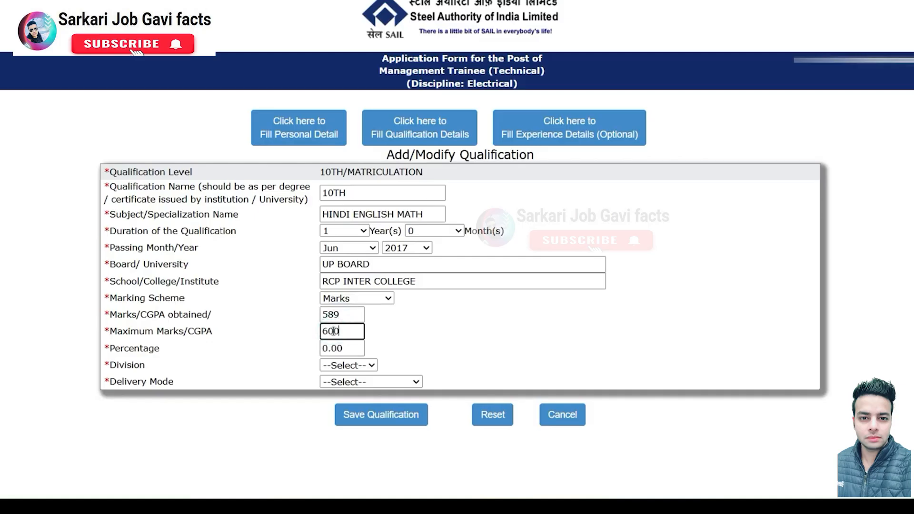
{"action": "left_click", "coordinate": [526, 301]}
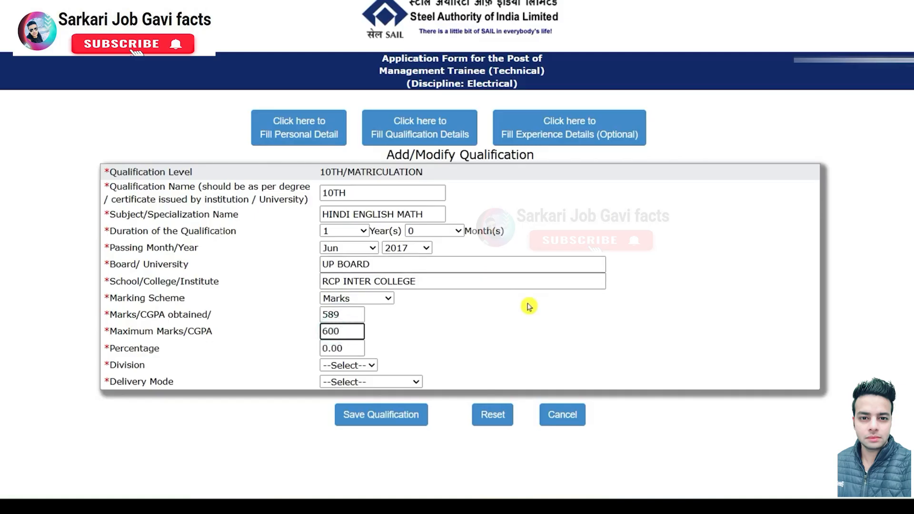
Step: Set the division to FIRST and the delivery mode to FULL TIME
{"action": "left_click", "coordinate": [345, 366]}
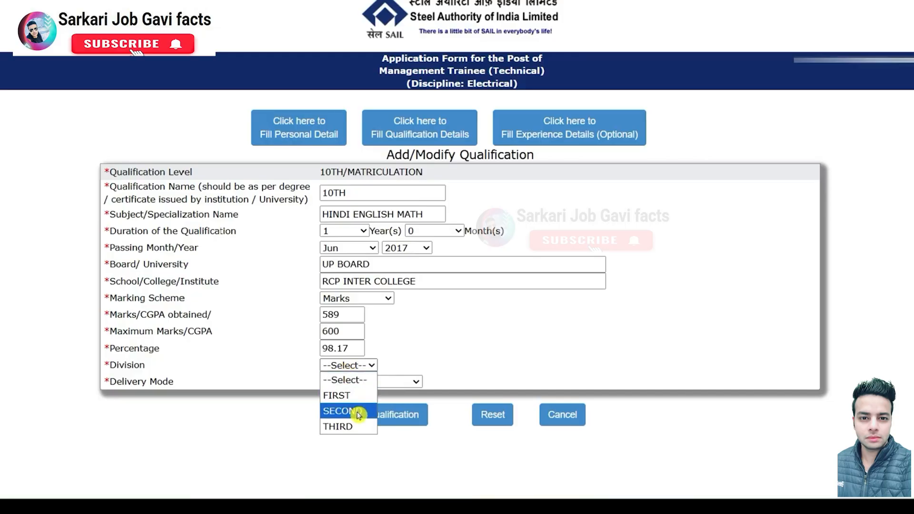
{"action": "left_click", "coordinate": [347, 396]}
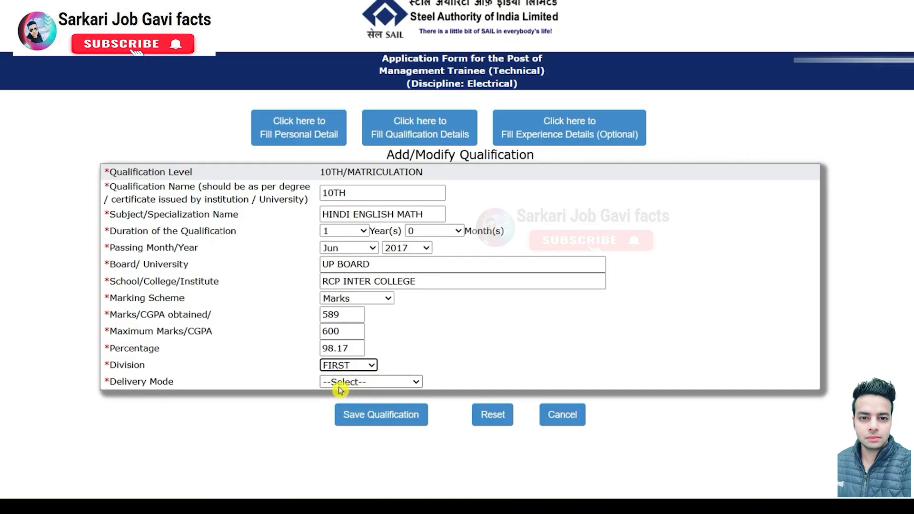
{"action": "left_click", "coordinate": [341, 384]}
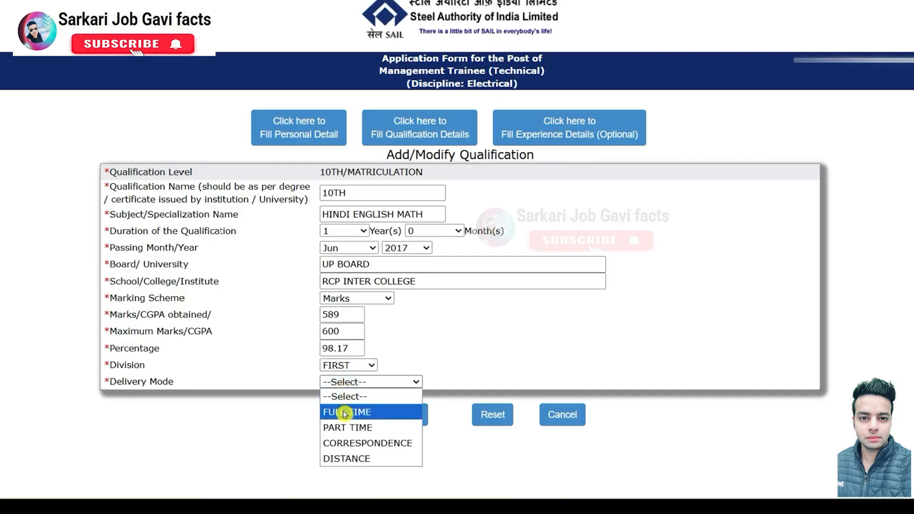
{"action": "left_click", "coordinate": [370, 413]}
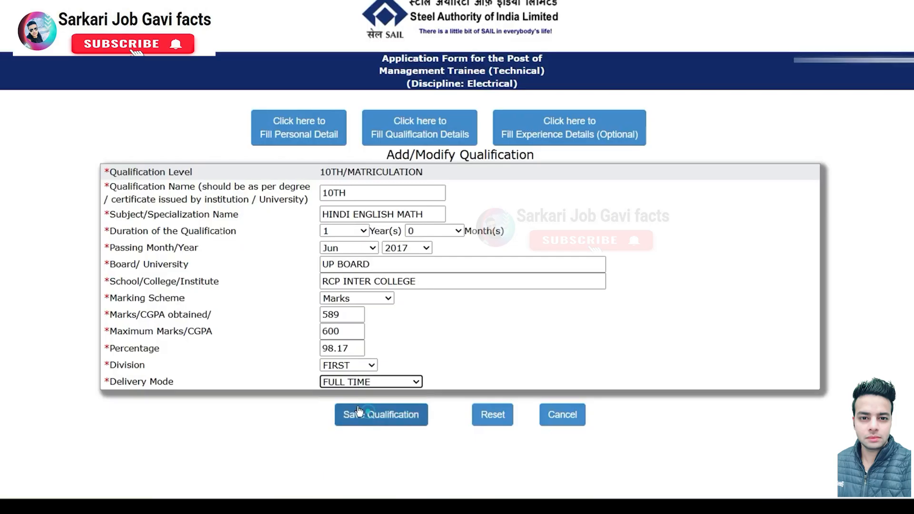
Step: Save the 10TH qualification and select 12TH/Senior Secondary as the next level
{"action": "left_click", "coordinate": [386, 424]}
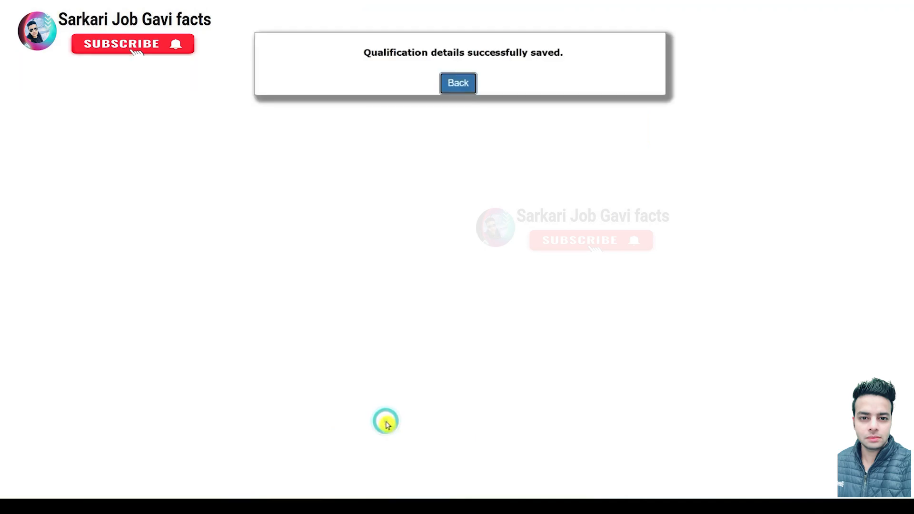
{"action": "left_click", "coordinate": [450, 84]}
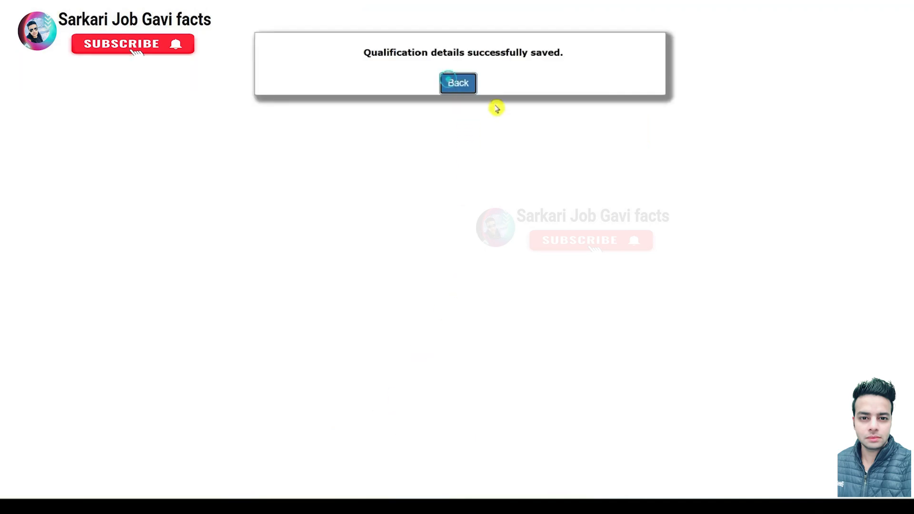
{"action": "left_click", "coordinate": [453, 170]}
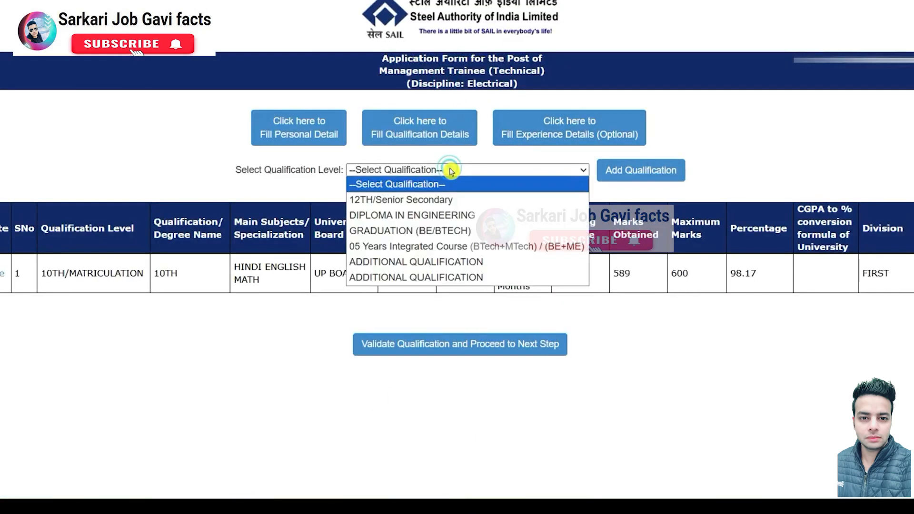
{"action": "left_click", "coordinate": [428, 204]}
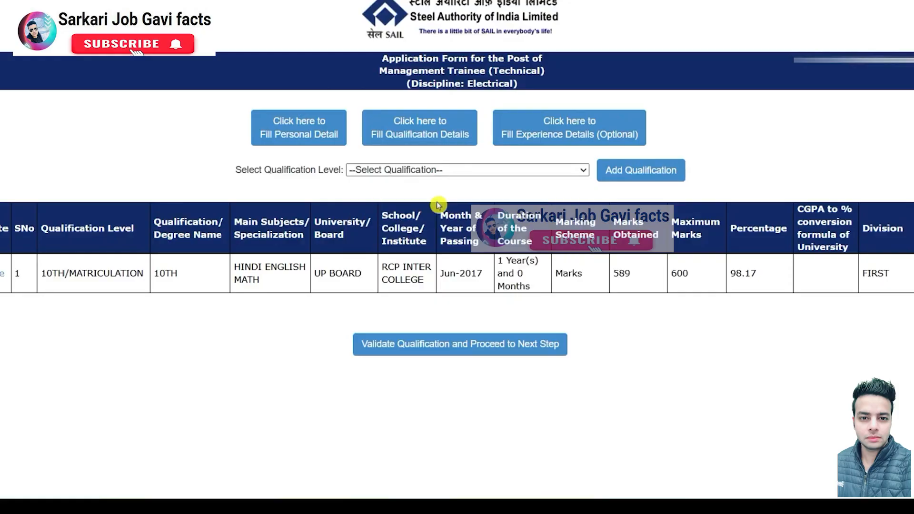
Step: Add a 12TH/Senior Secondary entry and enter HI as its subject
{"action": "left_click", "coordinate": [610, 174]}
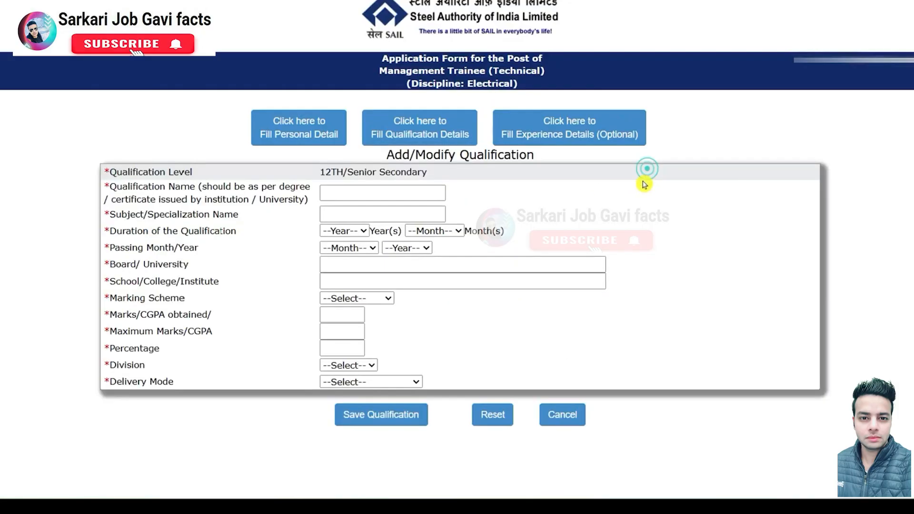
{"action": "left_click", "coordinate": [357, 198]}
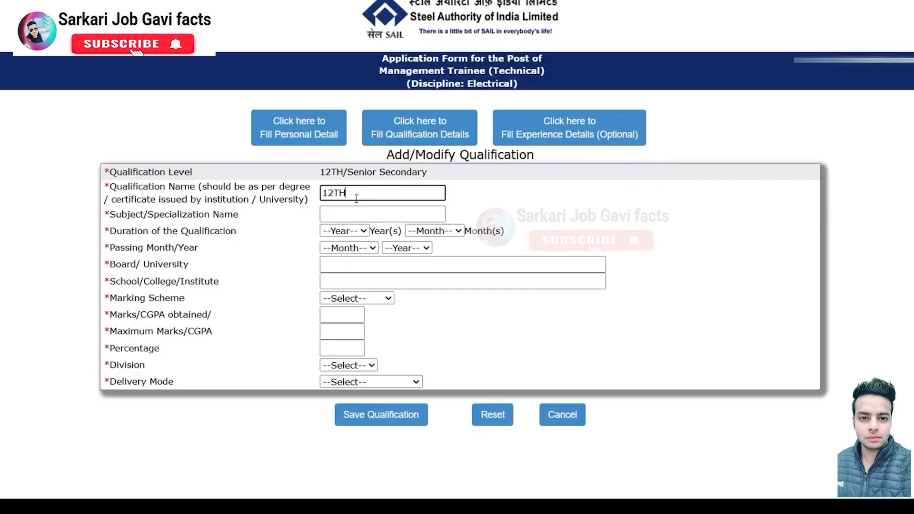
{"action": "left_click", "coordinate": [351, 208]}
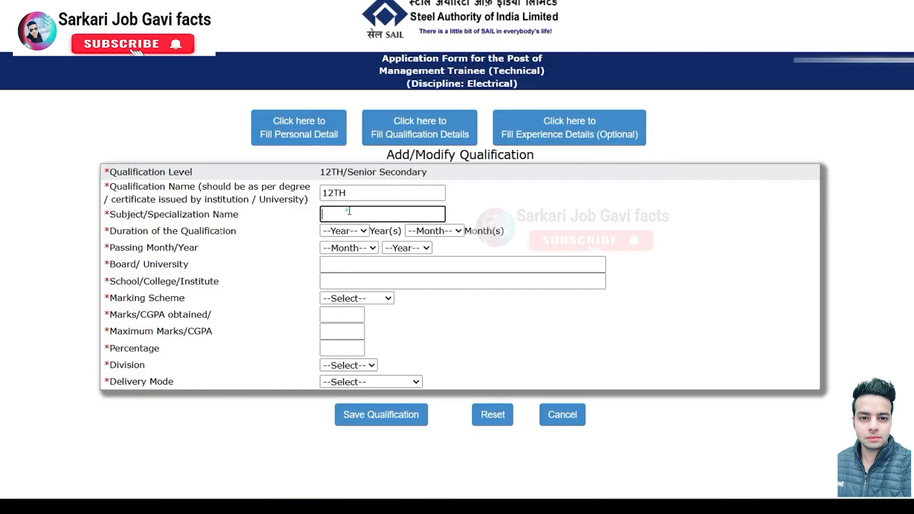
{"action": "type", "text": "Saharanpur"}
{"action": "key", "text": "ctrl+a"}
{"action": "key", "text": "BackSpace"}
{"action": "type", "text": "HI"}
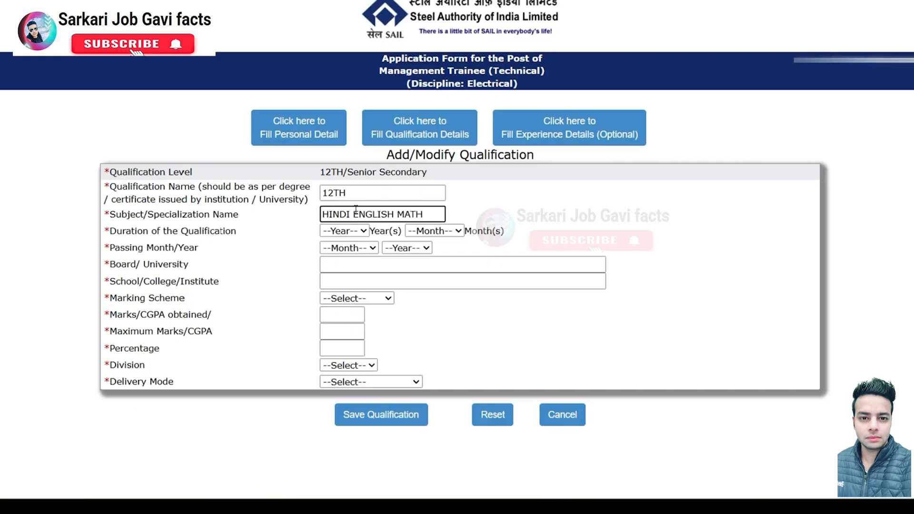
Step: Set the duration to 2 years 0 months and the passing date to Jun 2019
{"action": "left_click", "coordinate": [351, 231]}
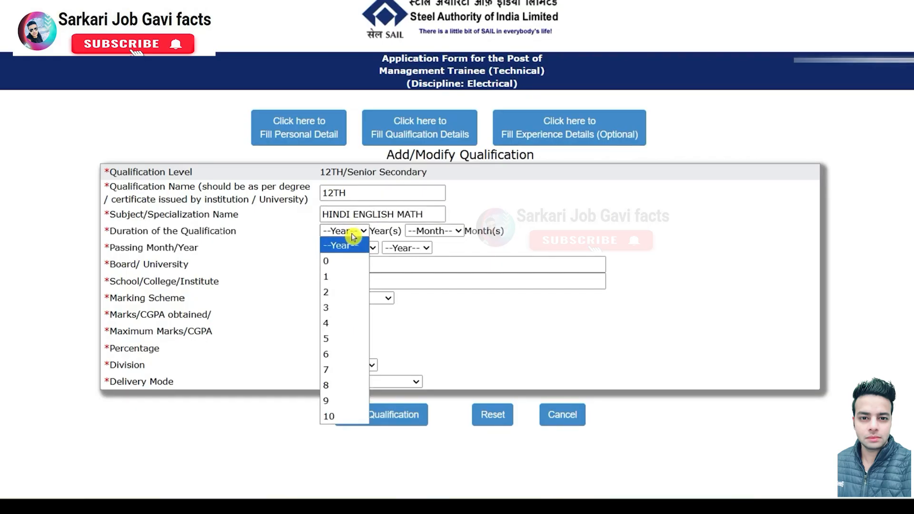
{"action": "left_click", "coordinate": [334, 292]}
{"action": "left_click", "coordinate": [433, 230]}
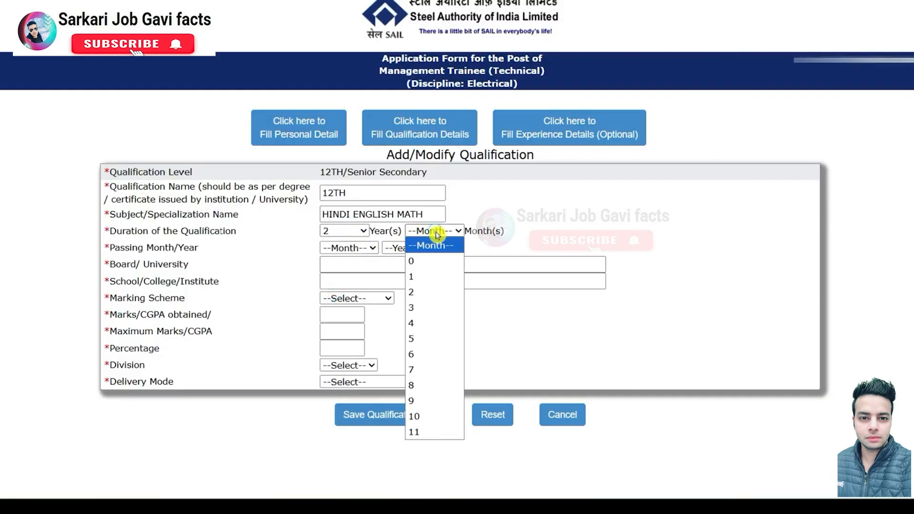
{"action": "left_click", "coordinate": [419, 264]}
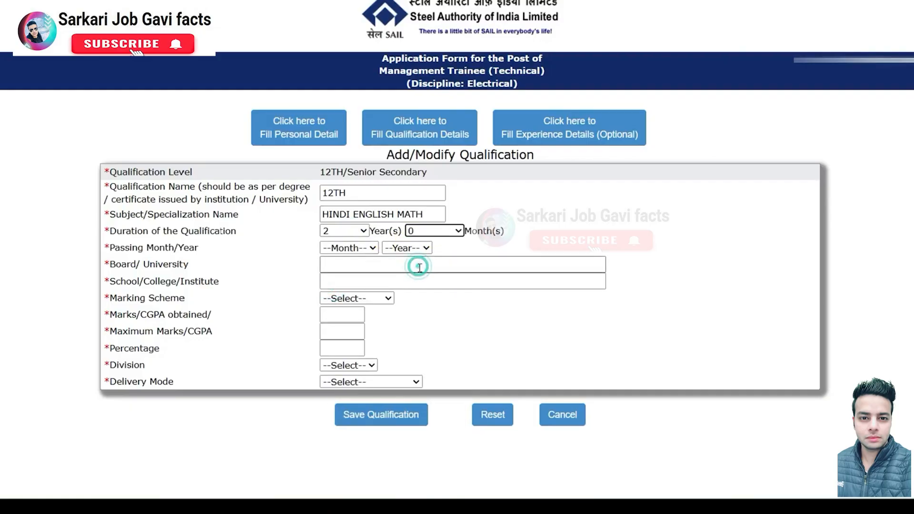
{"action": "left_click", "coordinate": [347, 252]}
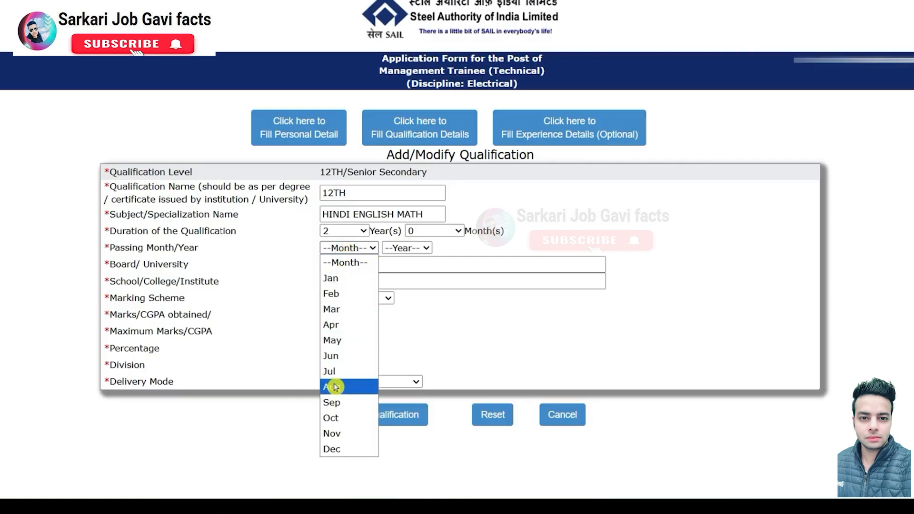
{"action": "left_click", "coordinate": [331, 356]}
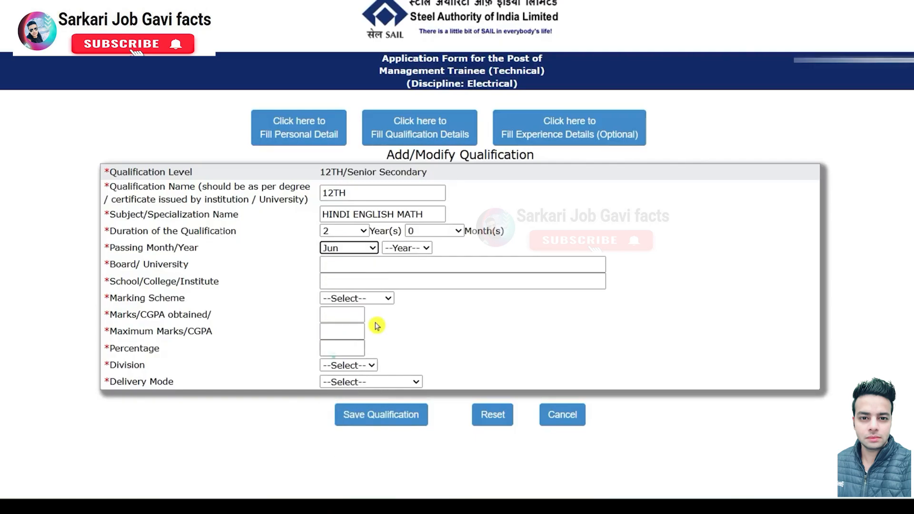
{"action": "left_click", "coordinate": [408, 247]}
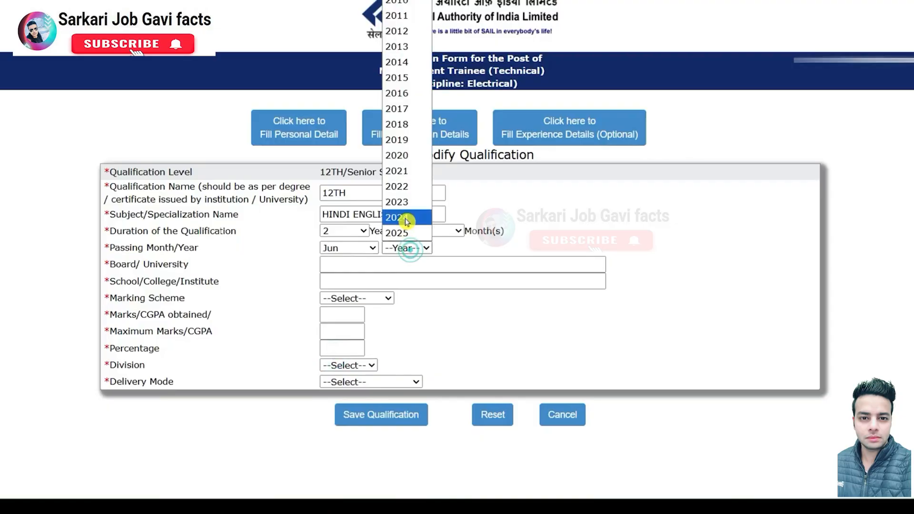
{"action": "left_click", "coordinate": [408, 139]}
Step: Enter UP BOARD as the board and RCOP INTER COLLEGE as the school
{"action": "left_click", "coordinate": [405, 266]}
{"action": "type", "text": "U"}
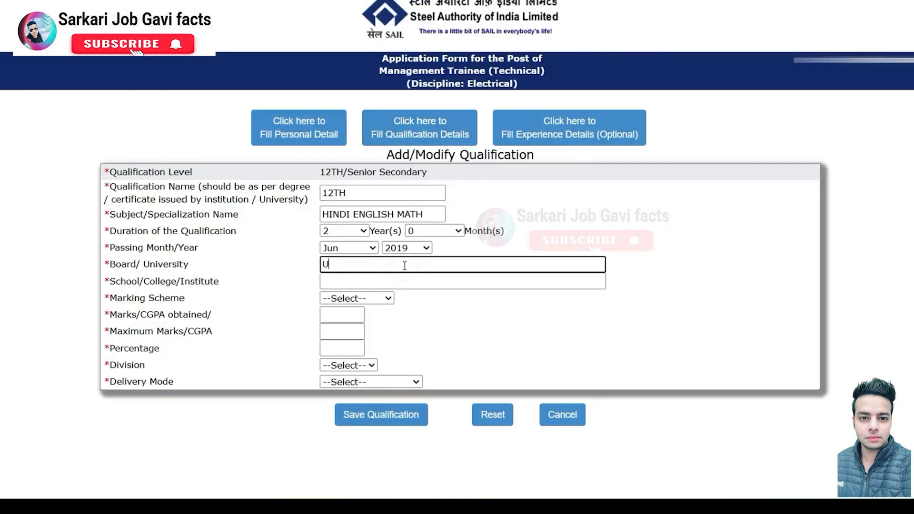
{"action": "type", "text": "P BOARD"}
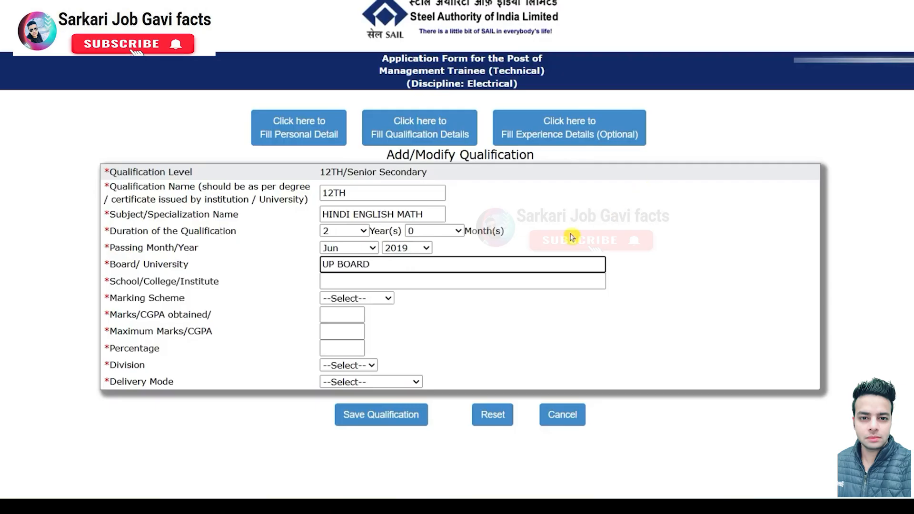
{"action": "left_click", "coordinate": [442, 280]}
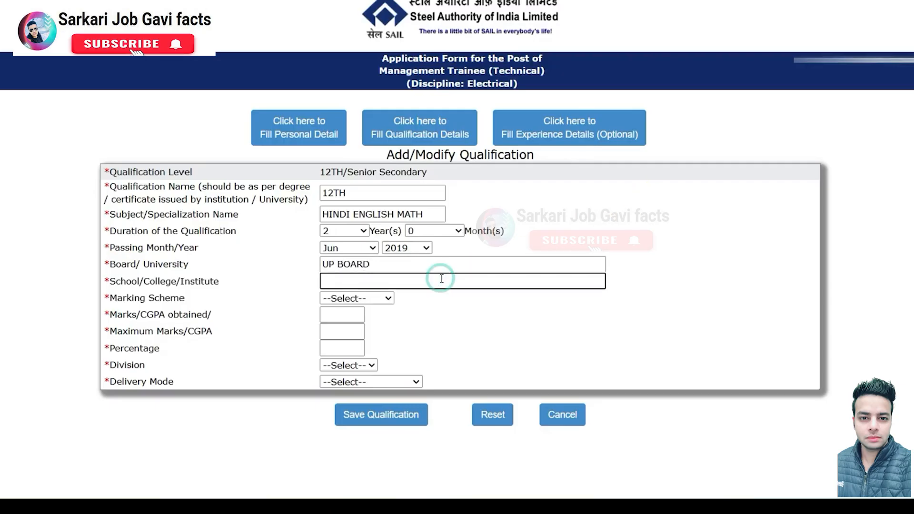
{"action": "type", "text": "RCOP"}
{"action": "type", "text": "INTER CO"}
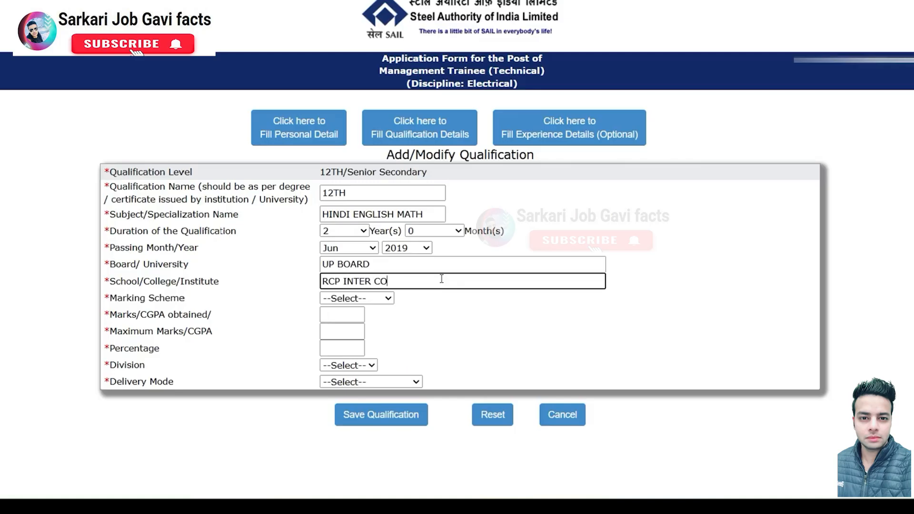
{"action": "type", "text": "LLEGE"}
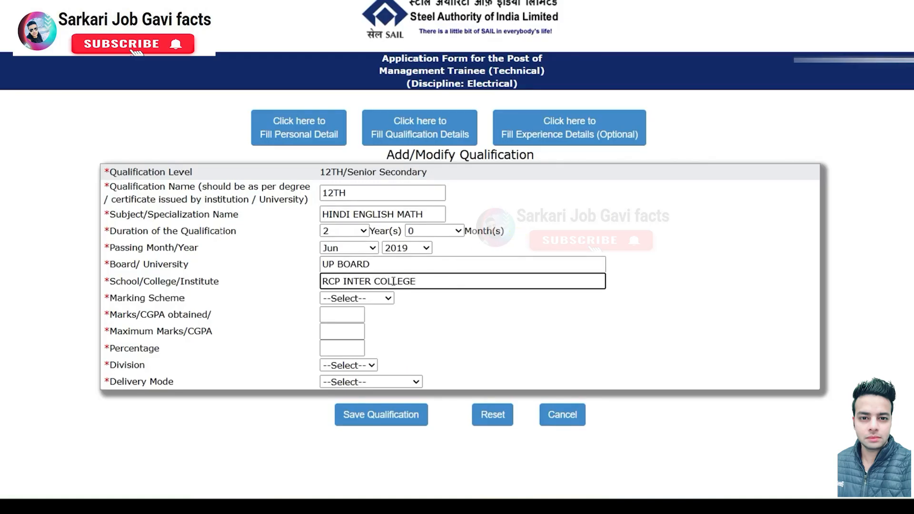
Step: Choose the Marks scheme and enter 478 out of 500 marks
{"action": "left_click", "coordinate": [347, 299]}
{"action": "left_click", "coordinate": [345, 328]}
{"action": "left_click", "coordinate": [344, 315]}
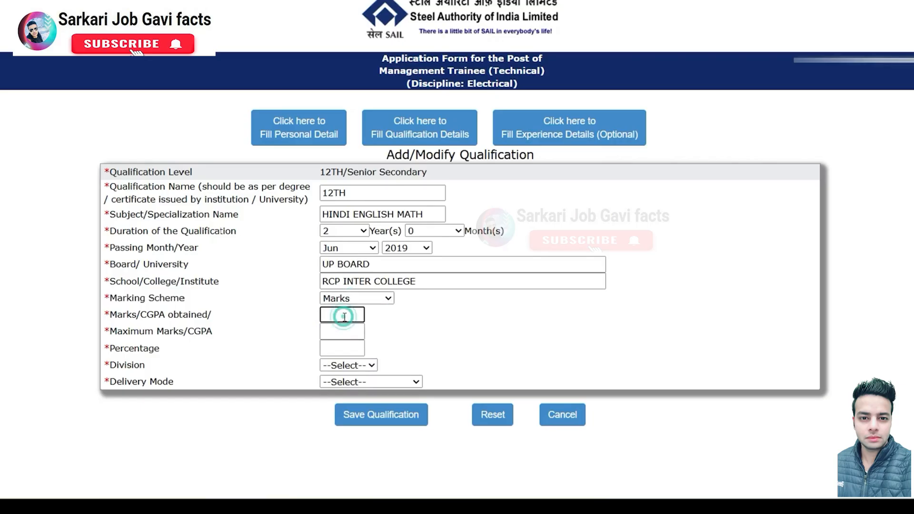
{"action": "type", "text": "478"}
{"action": "left_click", "coordinate": [341, 331]}
{"action": "type", "text": "500"}
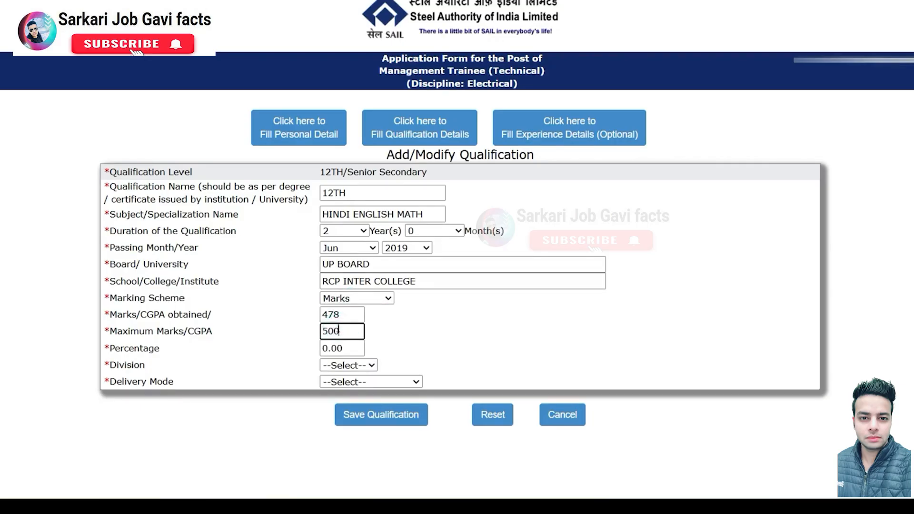
Step: Set the division to FIRST and the delivery mode to FULL TIME, then save the 12th entry
{"action": "left_click", "coordinate": [434, 352]}
{"action": "left_click", "coordinate": [371, 365]}
{"action": "left_click", "coordinate": [339, 396]}
{"action": "left_click", "coordinate": [359, 382]}
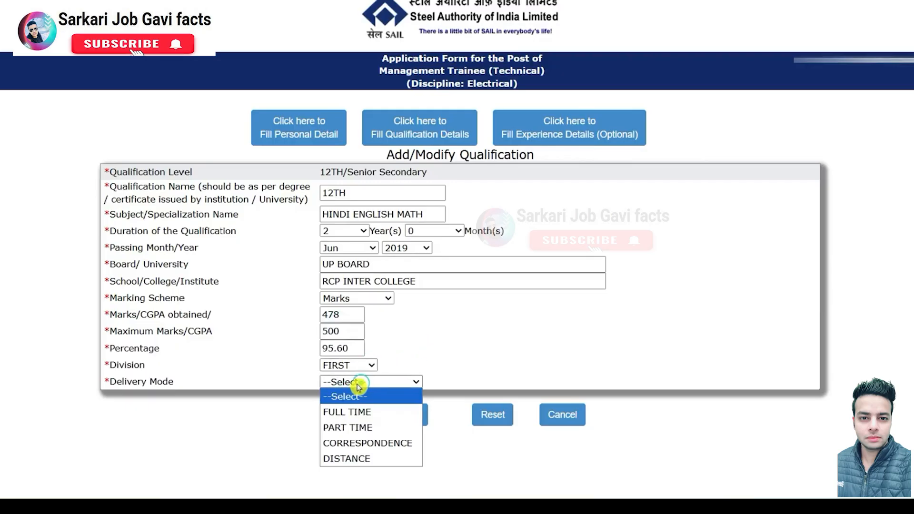
{"action": "left_click", "coordinate": [359, 412]}
{"action": "left_click", "coordinate": [385, 423]}
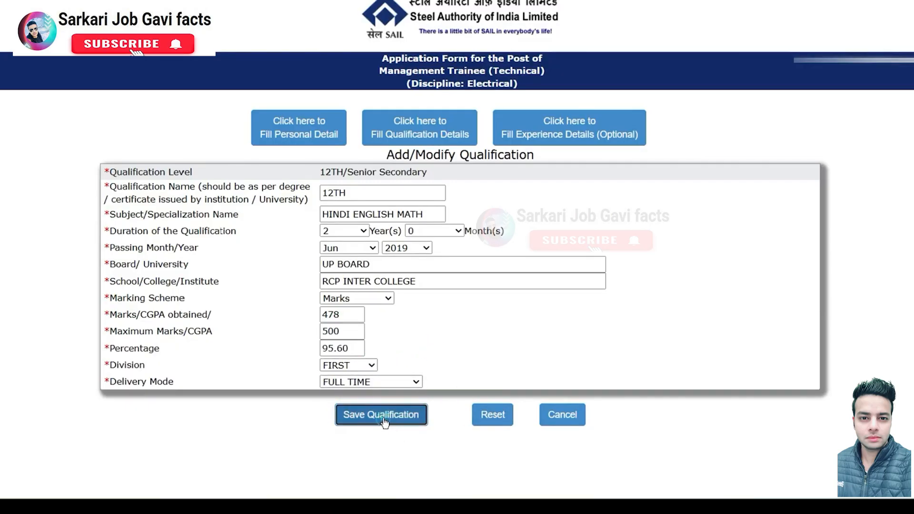
Step: Return to the list and add a new GRADUATION (BE/BTECH) qualification
{"action": "left_click", "coordinate": [461, 86]}
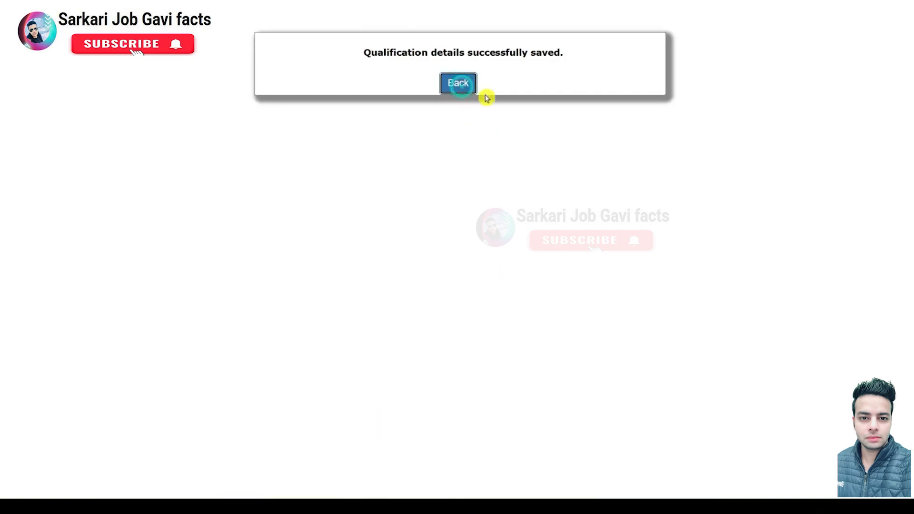
{"action": "left_click", "coordinate": [456, 171]}
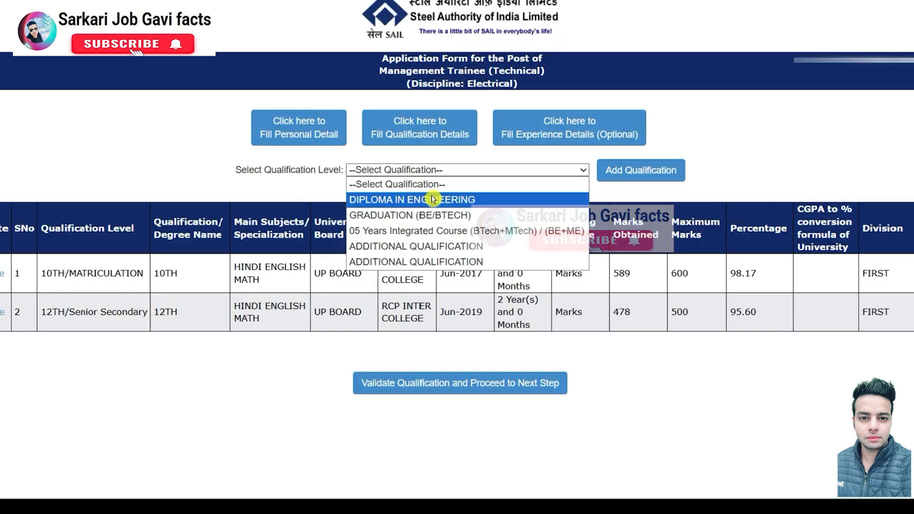
{"action": "left_click", "coordinate": [448, 215]}
{"action": "left_click", "coordinate": [629, 176]}
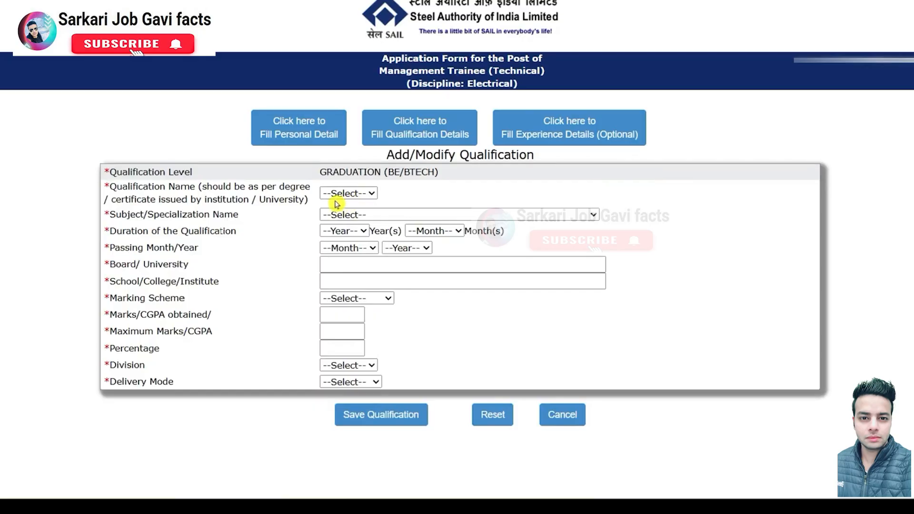
Step: Select B.TECH as the qualification with Electrical Engineering as the subject
{"action": "left_click", "coordinate": [358, 194]}
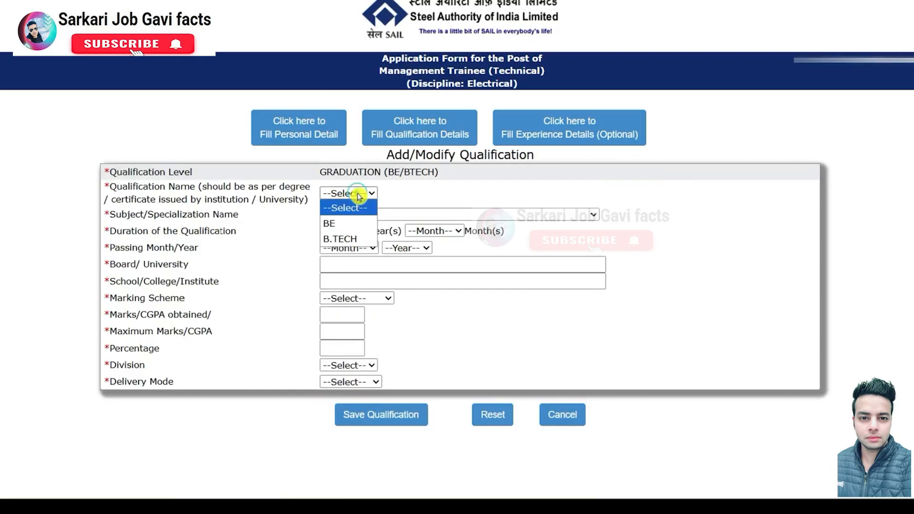
{"action": "left_click", "coordinate": [343, 238]}
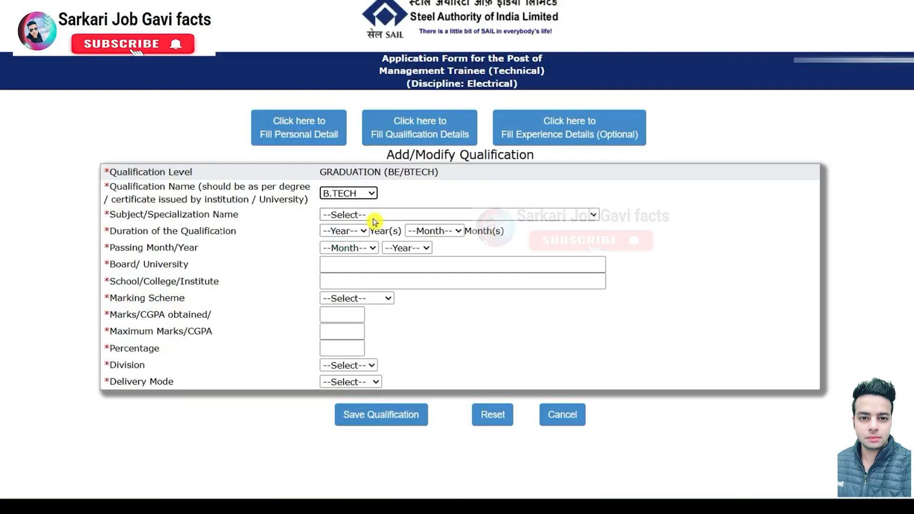
{"action": "left_click", "coordinate": [374, 220]}
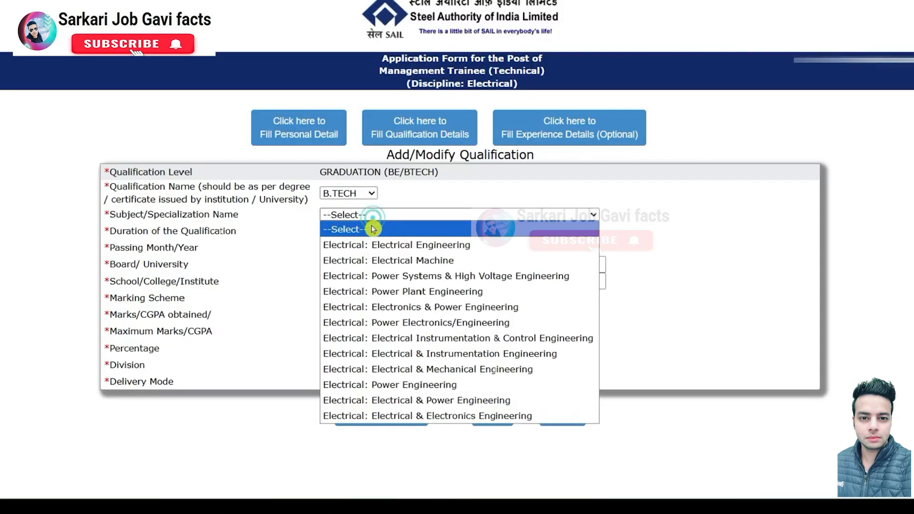
{"action": "left_click", "coordinate": [375, 243]}
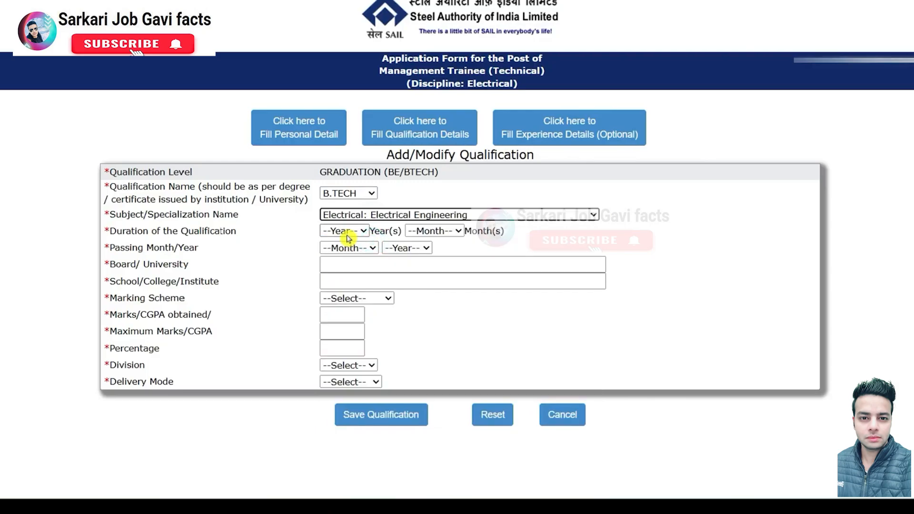
Step: Set the duration to 4 years 0 months and the passing date to Sep 2023
{"action": "left_click", "coordinate": [347, 235]}
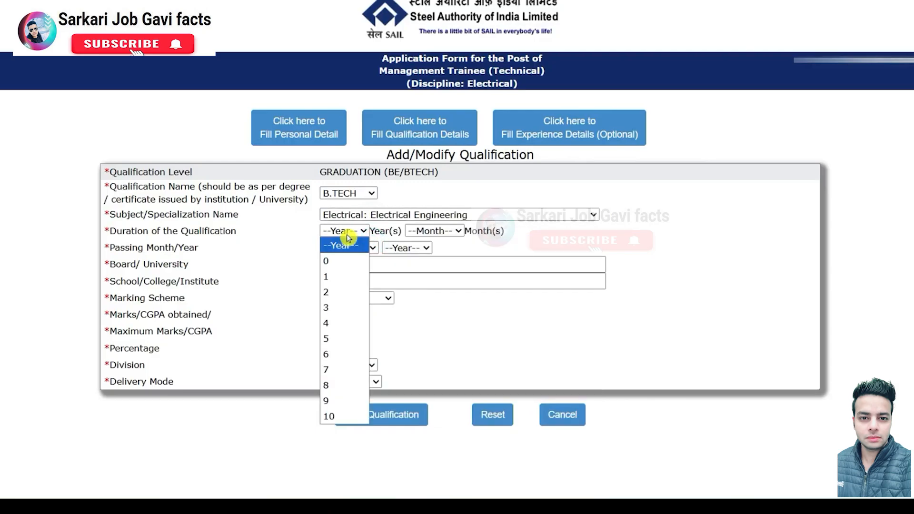
{"action": "left_click", "coordinate": [330, 323]}
{"action": "left_click", "coordinate": [430, 232]}
{"action": "left_click", "coordinate": [423, 260]}
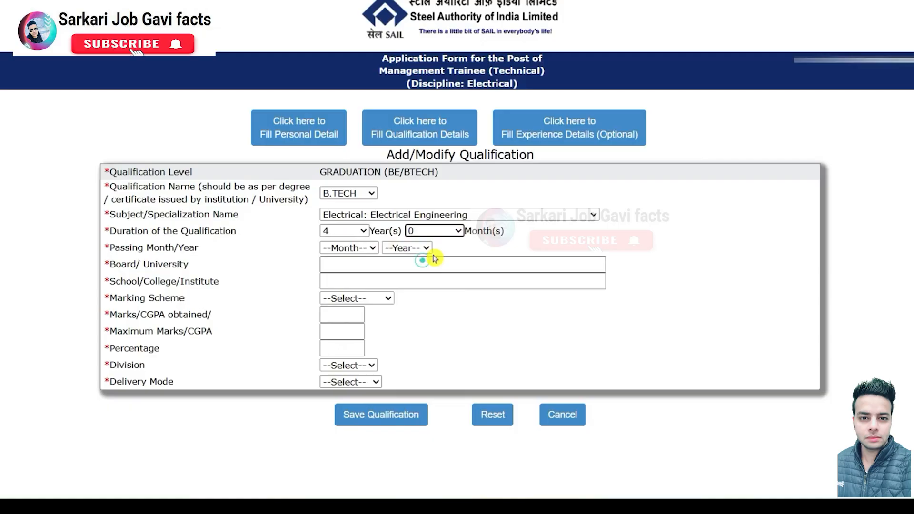
{"action": "left_click", "coordinate": [352, 249]}
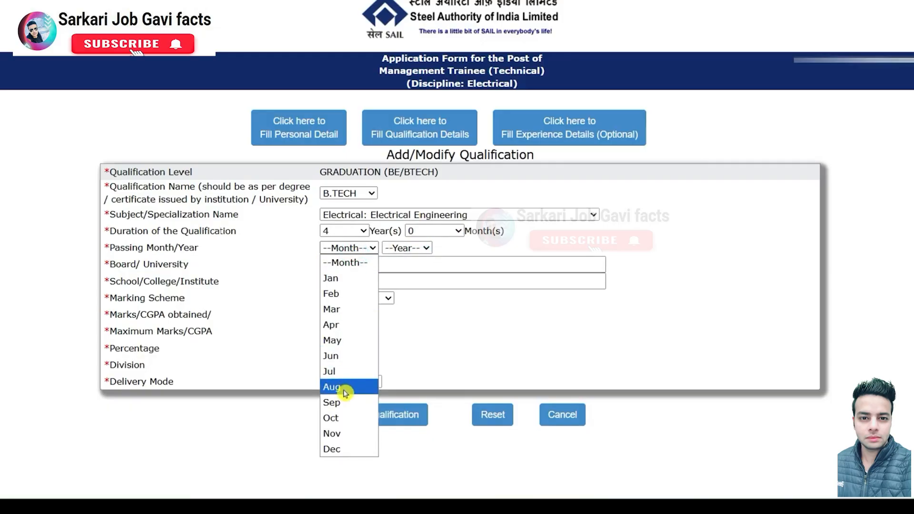
{"action": "left_click", "coordinate": [346, 402]}
{"action": "left_click", "coordinate": [410, 248]}
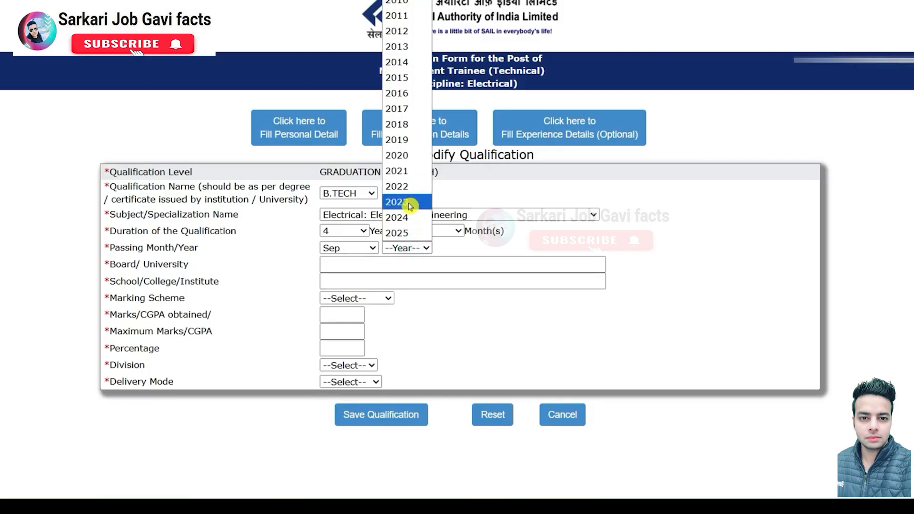
{"action": "left_click", "coordinate": [410, 204]}
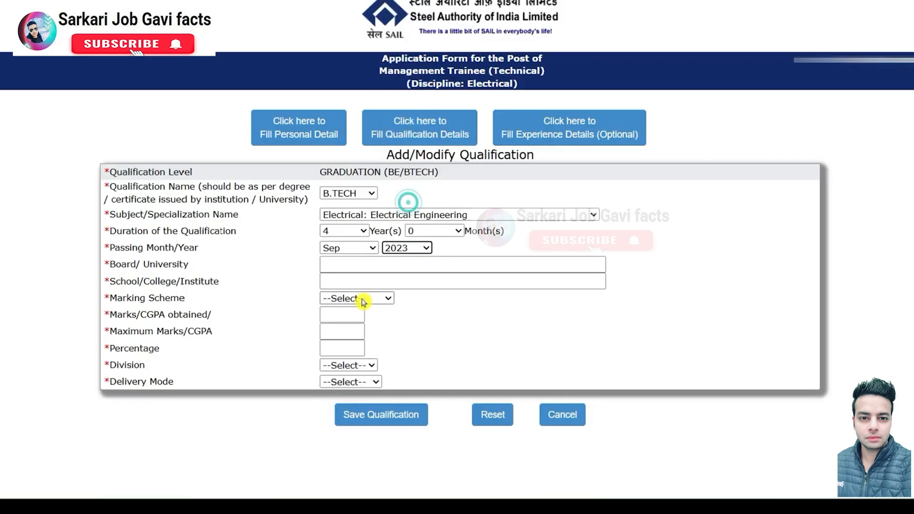
Step: Enter CCSU MEERUT as the university and the JV JAIN DEGRRE college name
{"action": "left_click", "coordinate": [364, 262]}
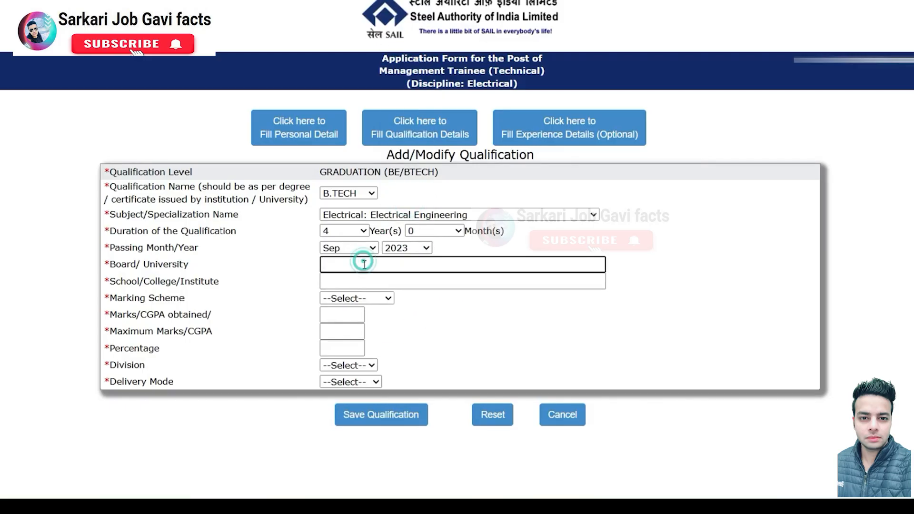
{"action": "type", "text": "CCSU MEERUT"}
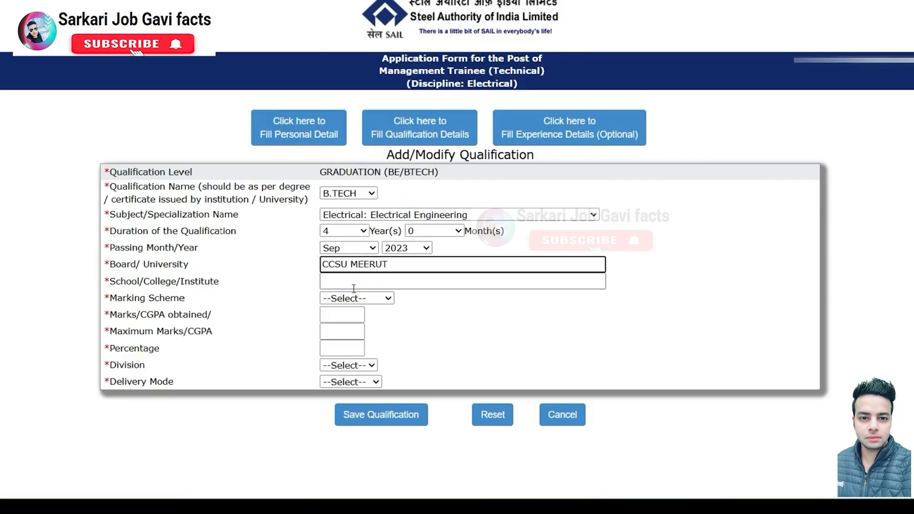
{"action": "left_click", "coordinate": [355, 286]}
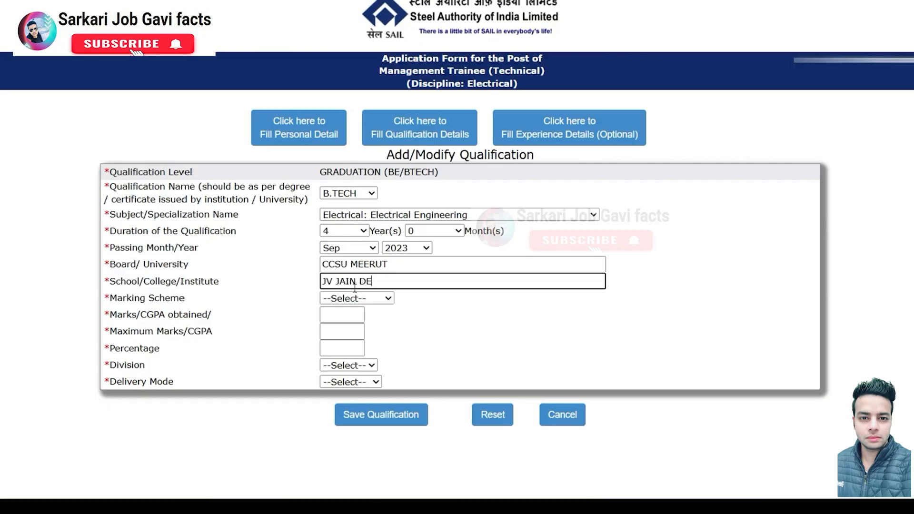
{"action": "type", "text": "JV JAIN DEGRRE COLLEGE"}
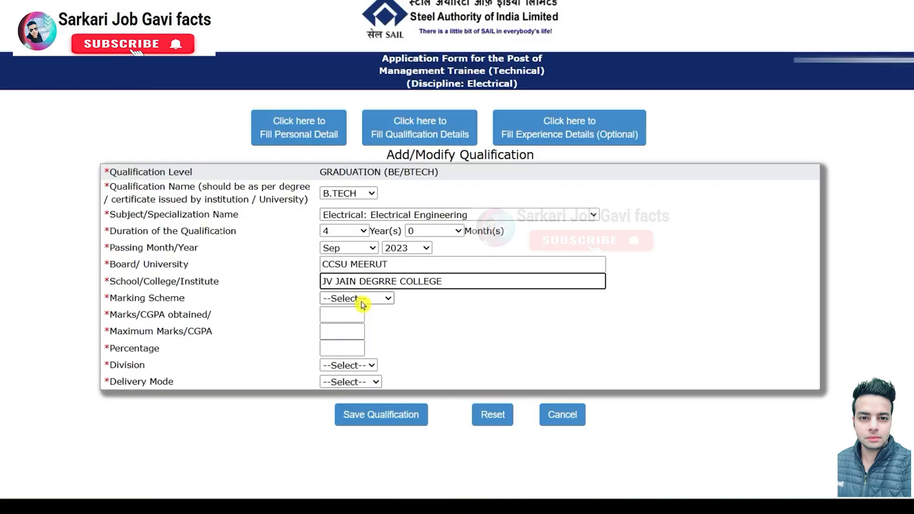
Step: Choose the Marks scheme and enter 1971 out of 2000 marks
{"action": "left_click", "coordinate": [387, 298]}
{"action": "left_click", "coordinate": [359, 326]}
{"action": "left_click", "coordinate": [347, 315]}
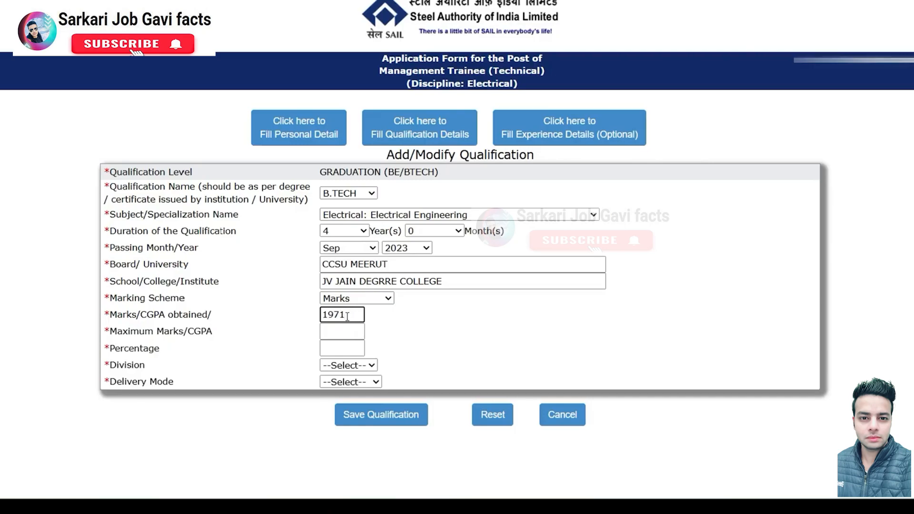
{"action": "left_click", "coordinate": [346, 331]}
{"action": "type", "text": "1"}
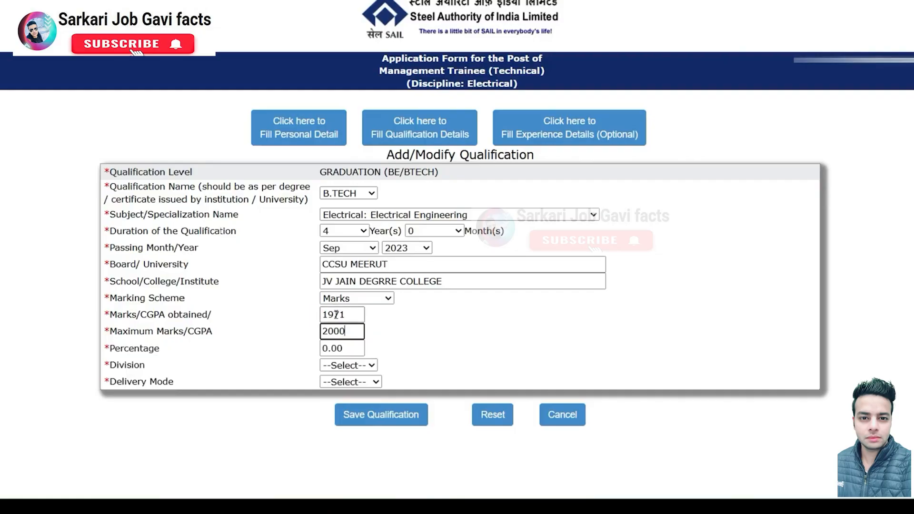
Step: Set the division to FIRST and the delivery mode to FULL TIME, then save the graduation entry
{"action": "left_click", "coordinate": [347, 348]}
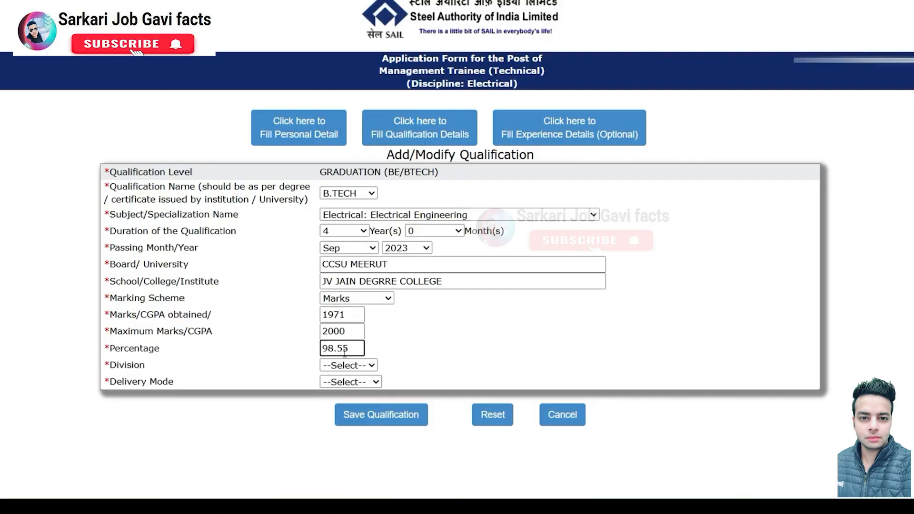
{"action": "left_click", "coordinate": [351, 365]}
{"action": "left_click", "coordinate": [346, 398]}
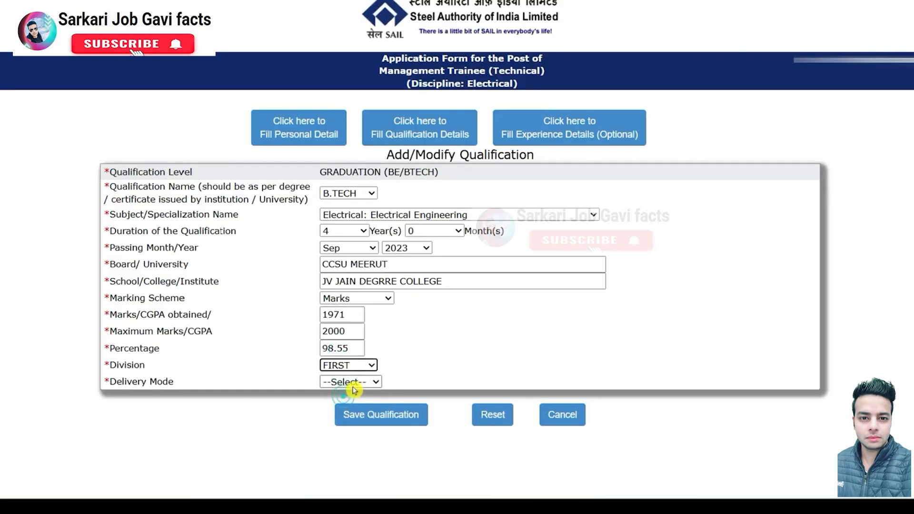
{"action": "left_click", "coordinate": [351, 381]}
{"action": "left_click", "coordinate": [347, 413]}
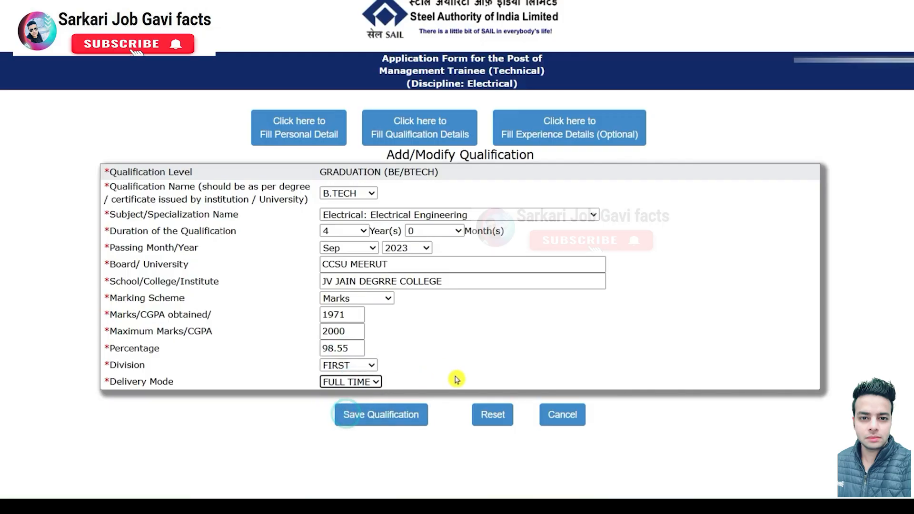
{"action": "left_click", "coordinate": [383, 418]}
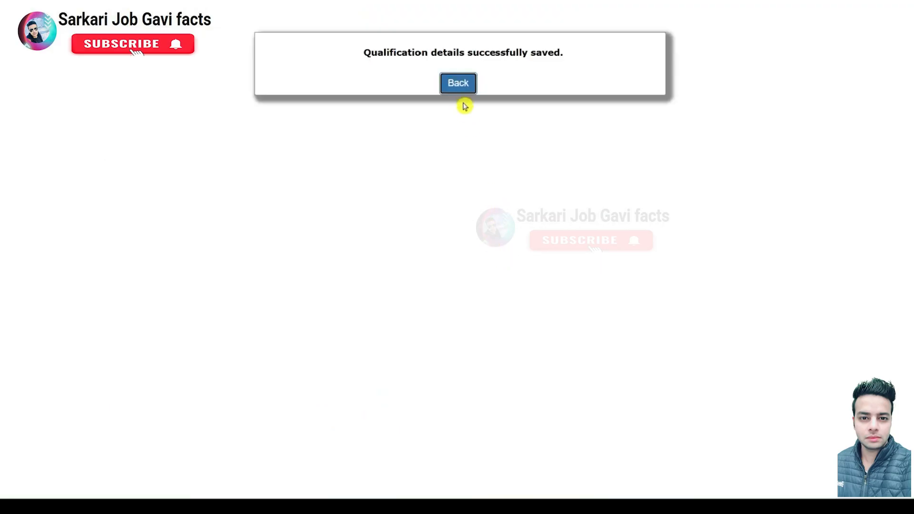
Step: Validate the qualifications and skip the optional experience details to reach photo/signature upload
{"action": "left_click", "coordinate": [460, 86]}
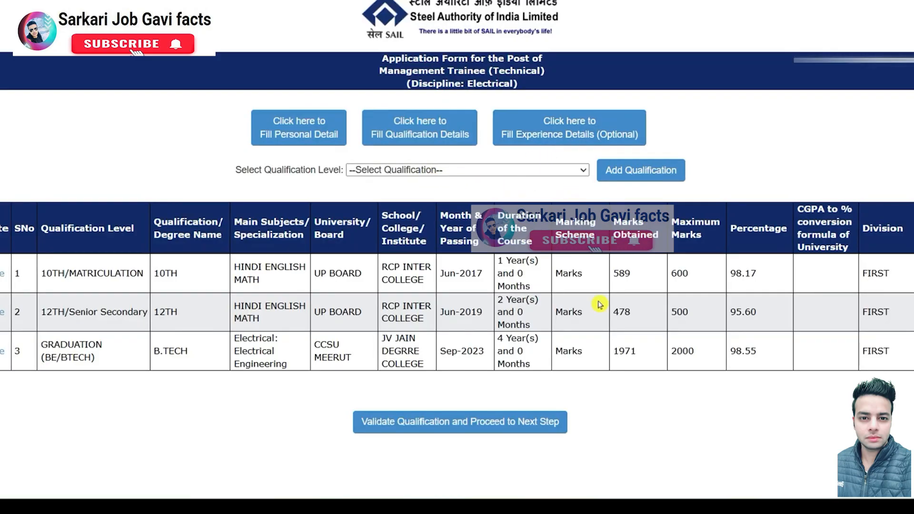
{"action": "left_click", "coordinate": [522, 428]}
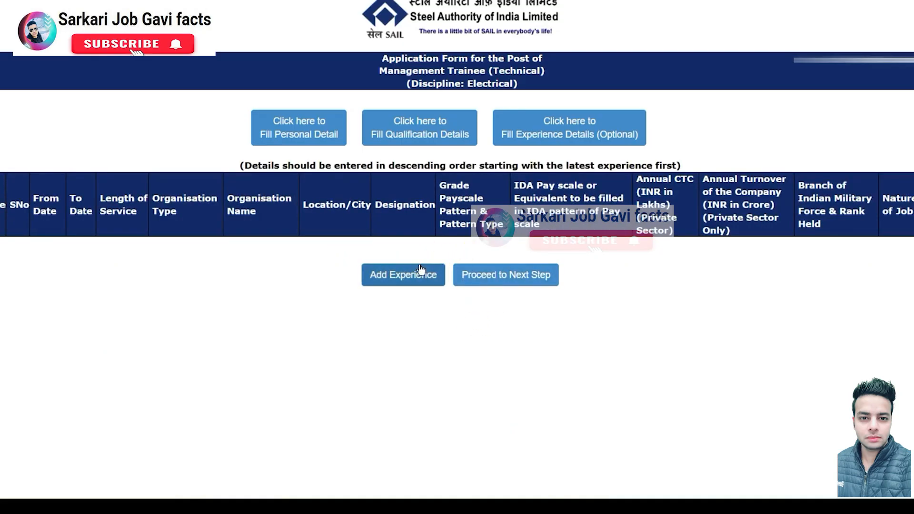
{"action": "left_click", "coordinate": [518, 279]}
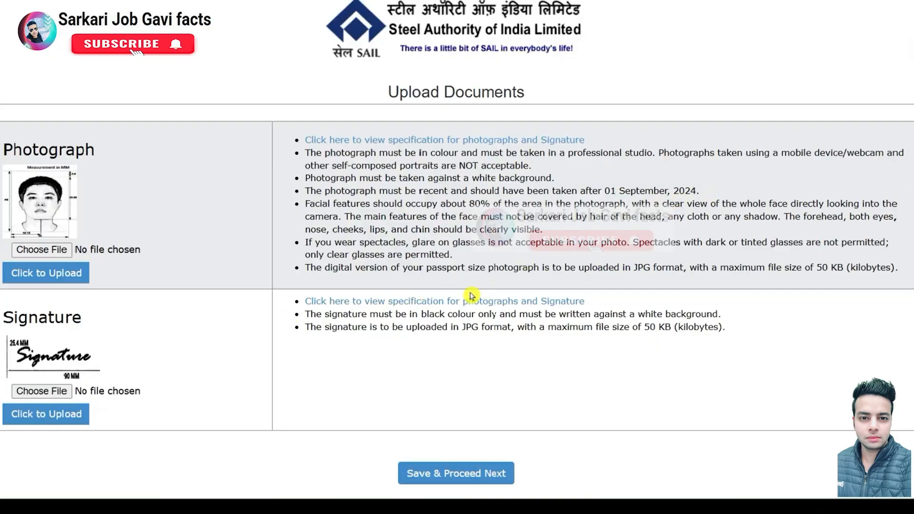
Step: Open the photograph and signature specifications and enlarge them for reading
{"action": "left_click", "coordinate": [456, 302]}
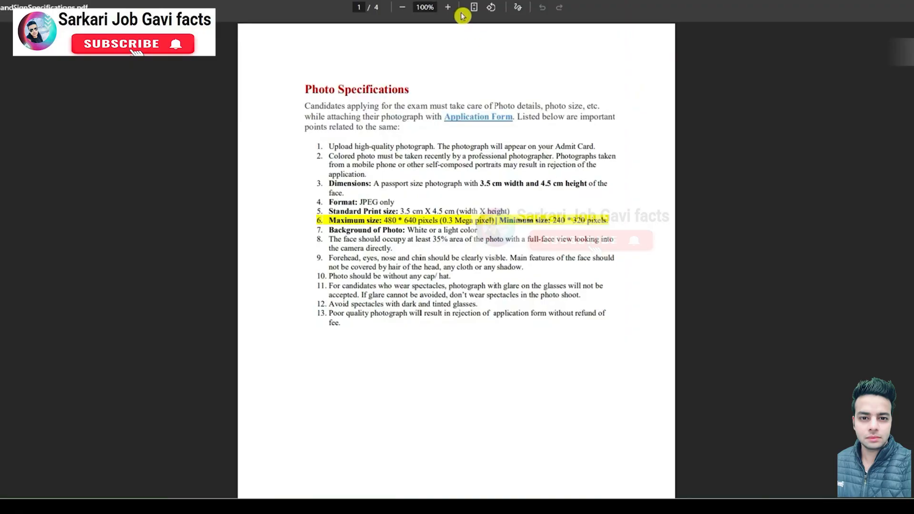
{"action": "left_click", "coordinate": [449, 8]}
{"action": "left_click", "coordinate": [449, 7]}
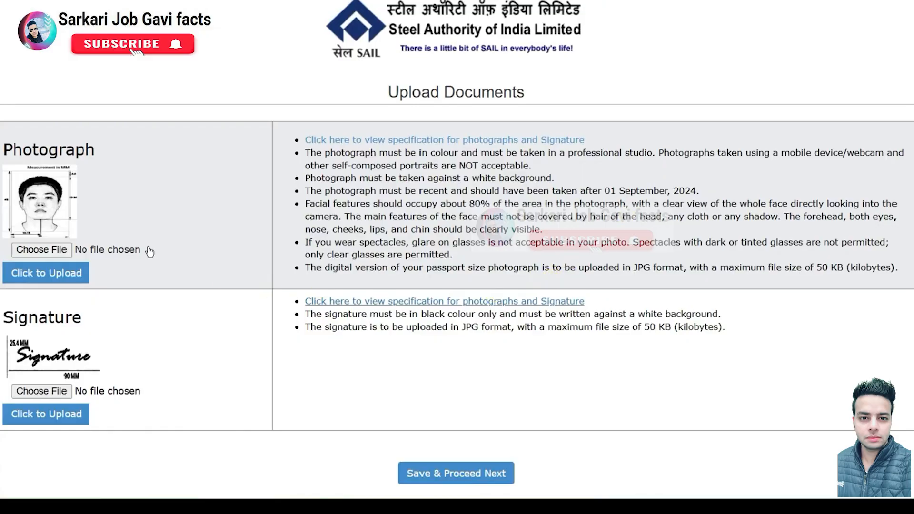
Step: Upload the photograph from the Photos folder and save to complete Step-2
{"action": "left_click", "coordinate": [46, 254]}
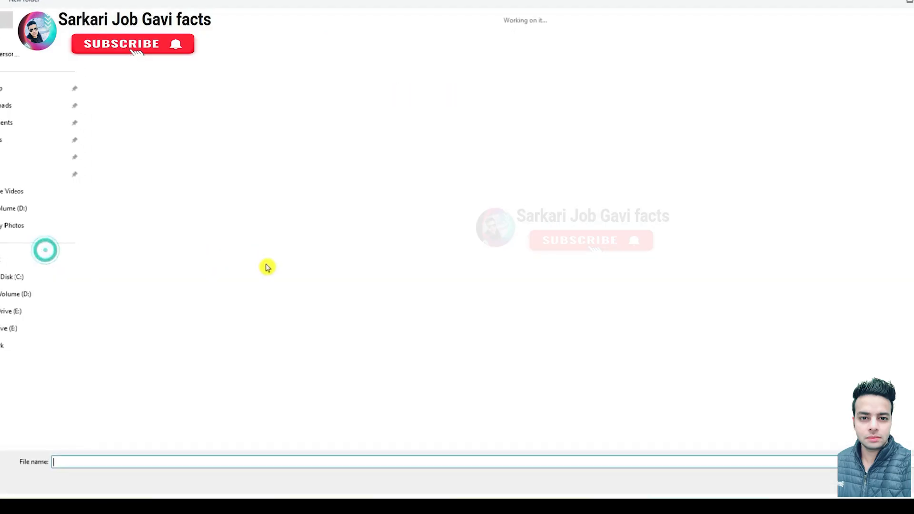
{"action": "left_click", "coordinate": [12, 226]}
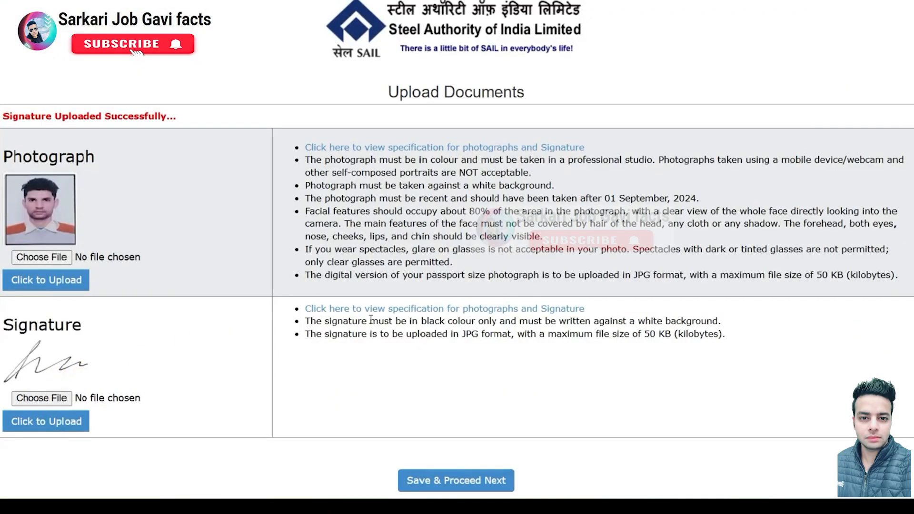
{"action": "left_click", "coordinate": [474, 481]}
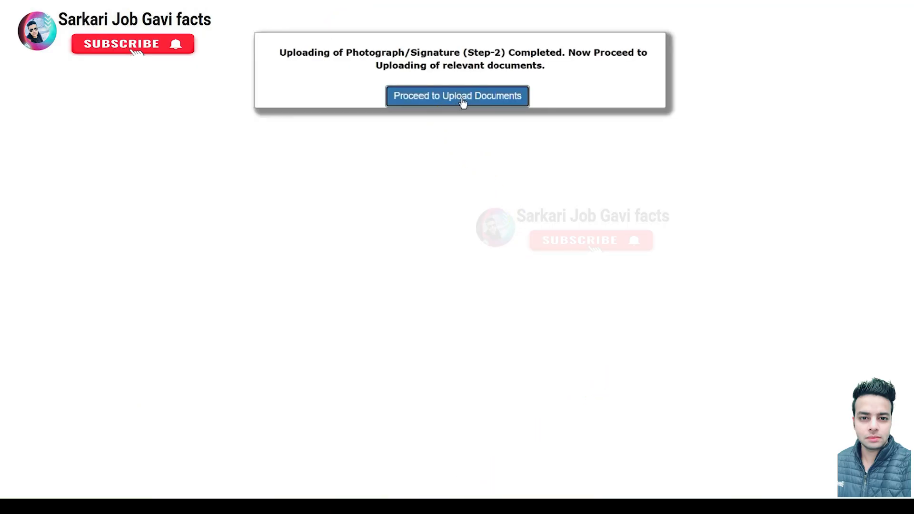
Step: Go to the certificate upload page and check its PDF-only format requirement
{"action": "left_click", "coordinate": [466, 101]}
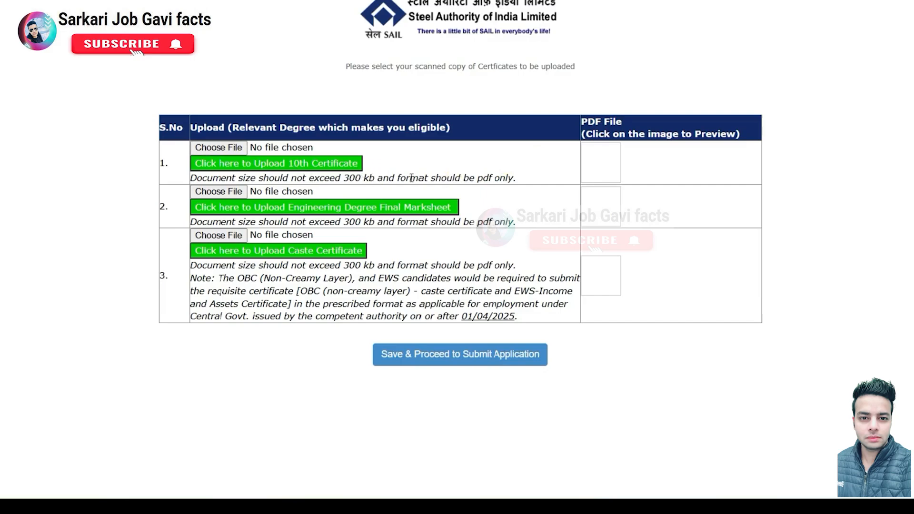
{"action": "left_click_drag", "start_coordinate": [494, 179], "coordinate": [409, 180]}
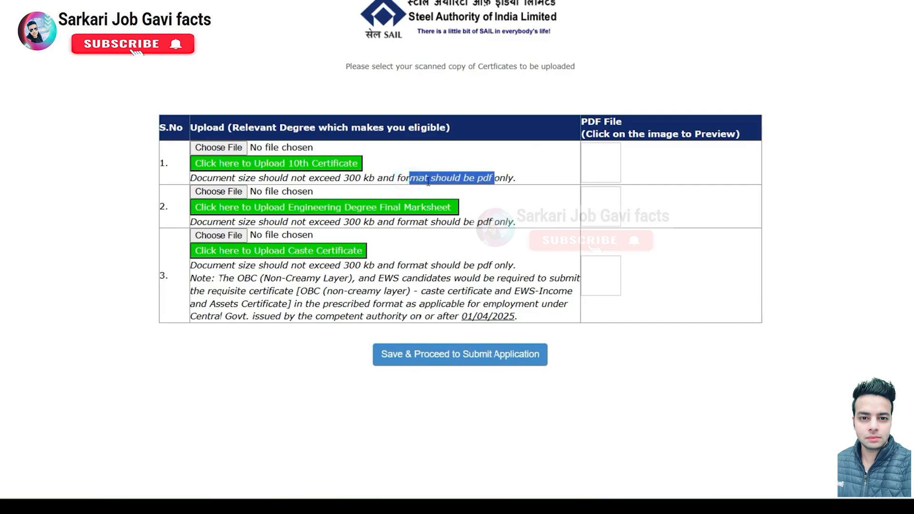
{"action": "left_click", "coordinate": [495, 179]}
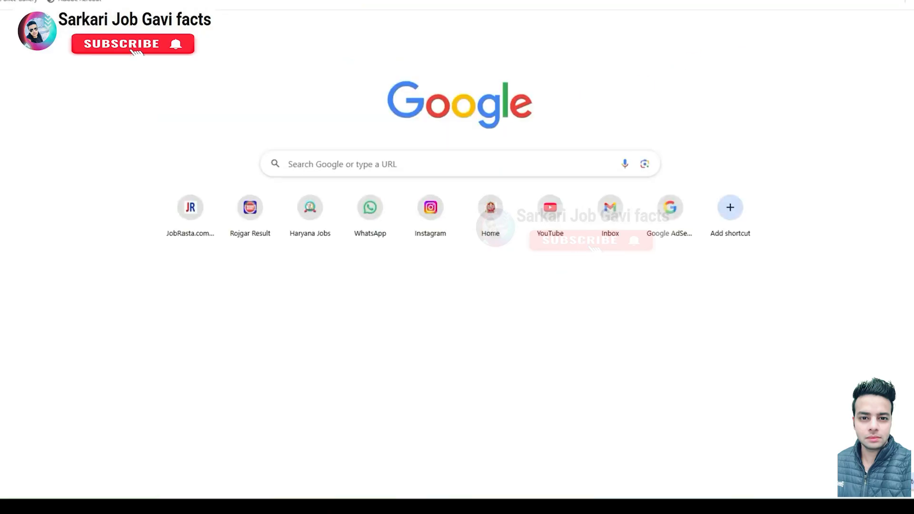
Step: Search 'image to pdf' and load the MarkSheet image into iLovePDF's JPG to PDF converter
{"action": "type", "text": "image to pdf"}
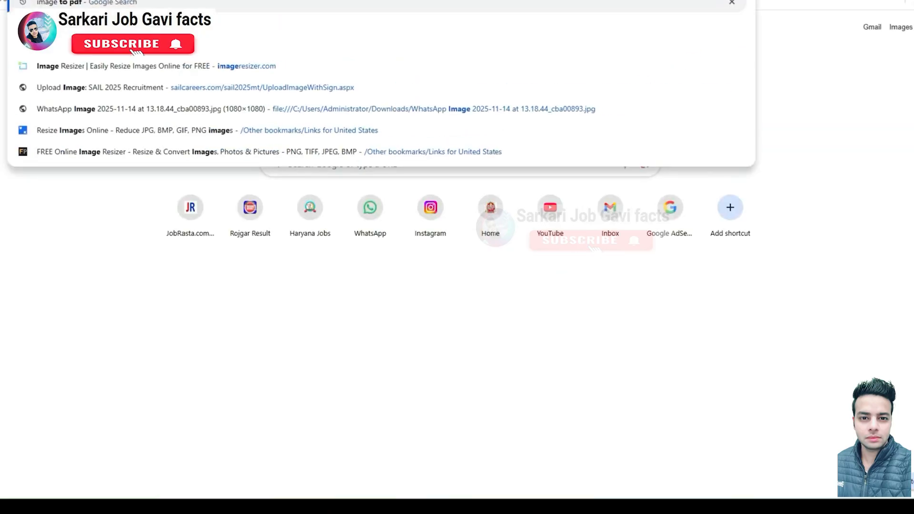
{"action": "key", "text": "Return"}
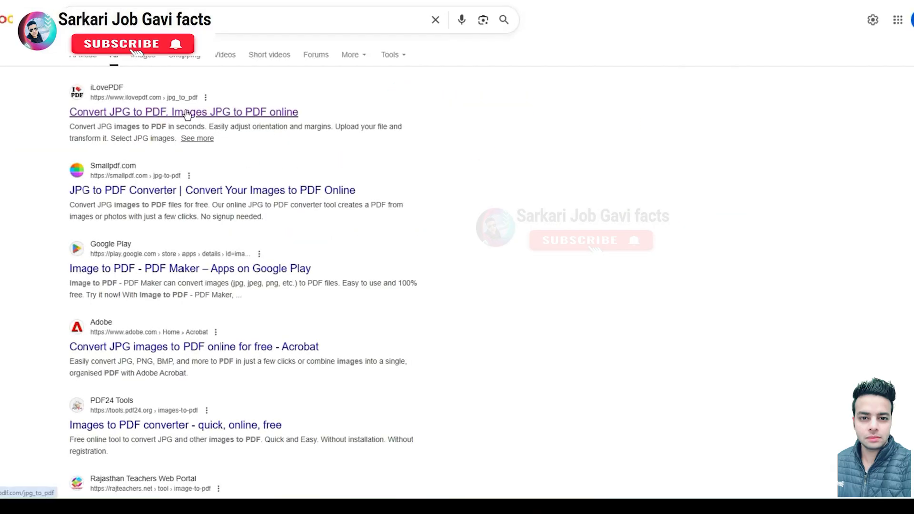
{"action": "left_click", "coordinate": [162, 109]}
{"action": "left_click", "coordinate": [478, 128]}
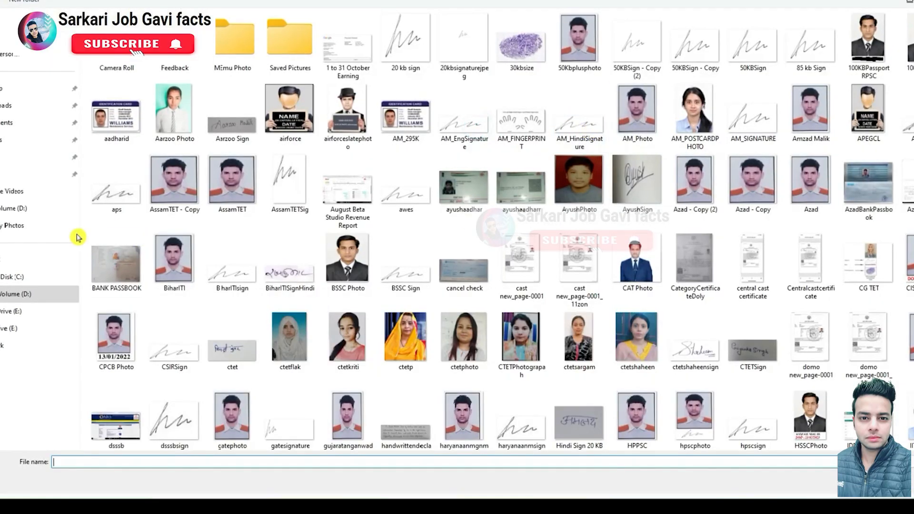
{"action": "left_click", "coordinate": [589, 292]}
{"action": "scroll", "coordinate": [589, 292], "scroll_direction": "down", "scroll_amount": 5}
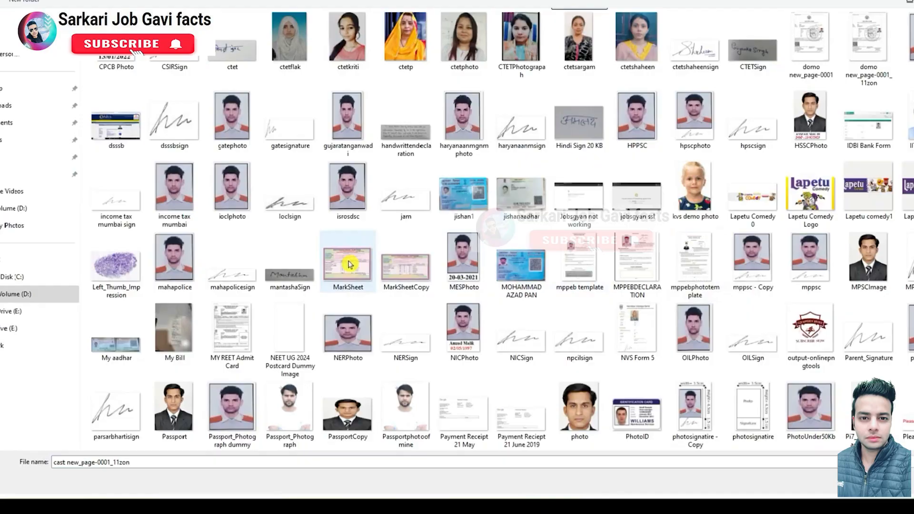
{"action": "left_click", "coordinate": [348, 261]}
{"action": "double_click", "coordinate": [348, 262]}
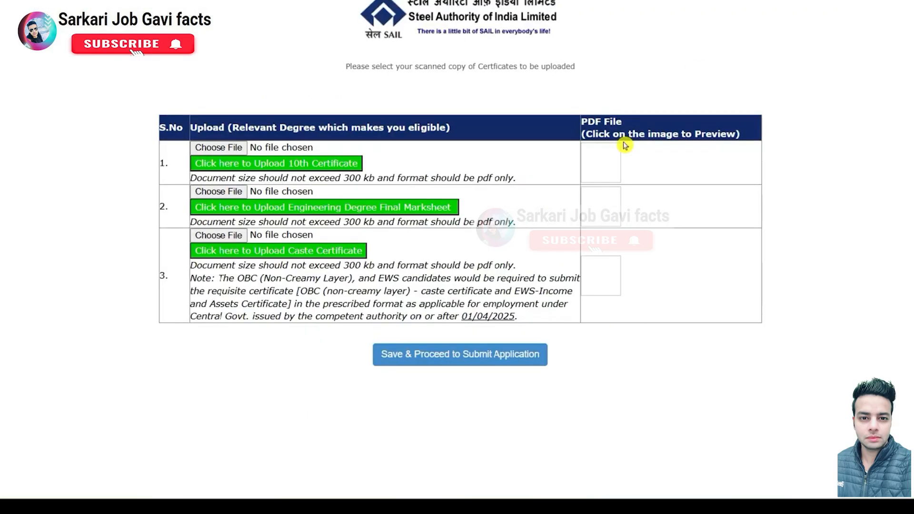
Step: Upload 33.pdf as both the 10th certificate and the engineering degree final marksheet
{"action": "left_click", "coordinate": [238, 147]}
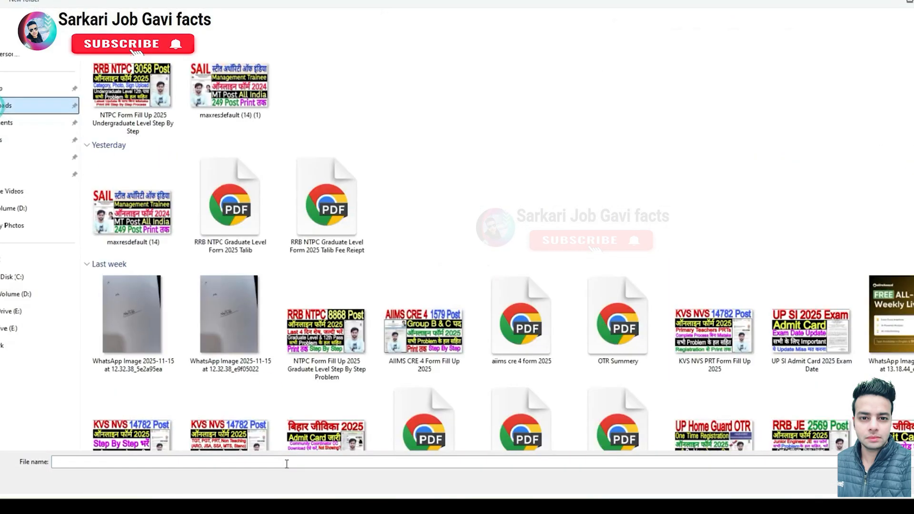
{"action": "left_click", "coordinate": [286, 463]}
{"action": "type", "text": "33"}
{"action": "key", "text": "Down"}
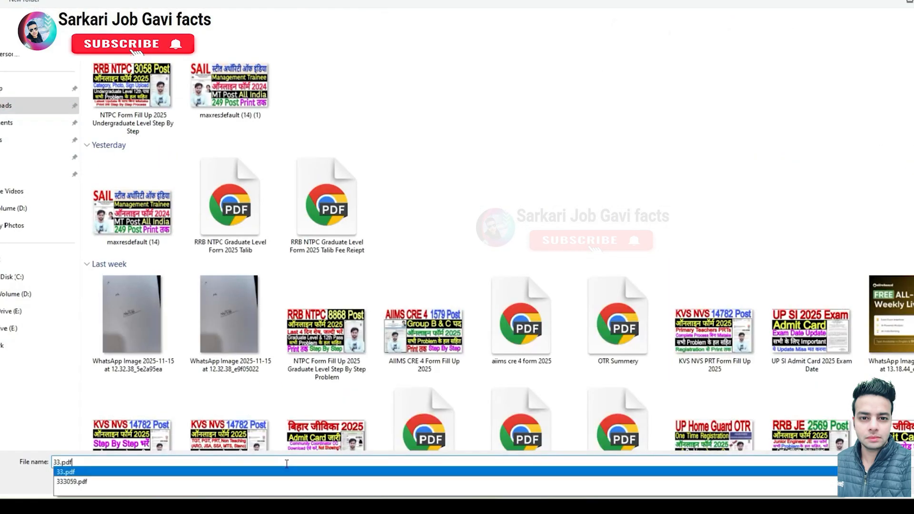
{"action": "key", "text": "Return"}
{"action": "key", "text": "Return"}
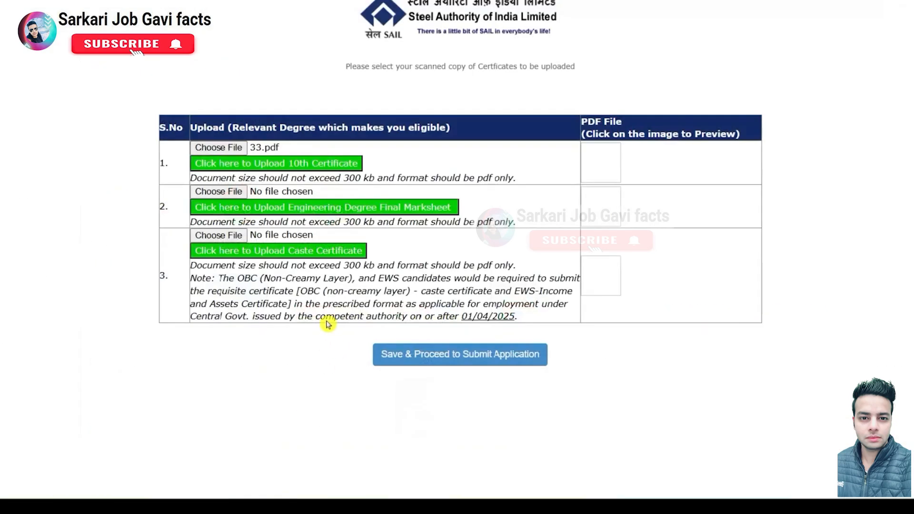
{"action": "left_click", "coordinate": [290, 164]}
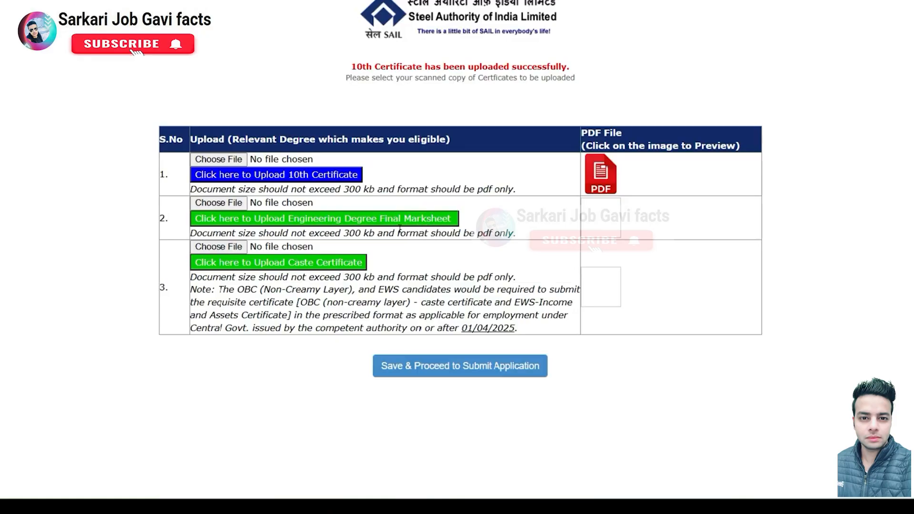
{"action": "left_click", "coordinate": [231, 202]}
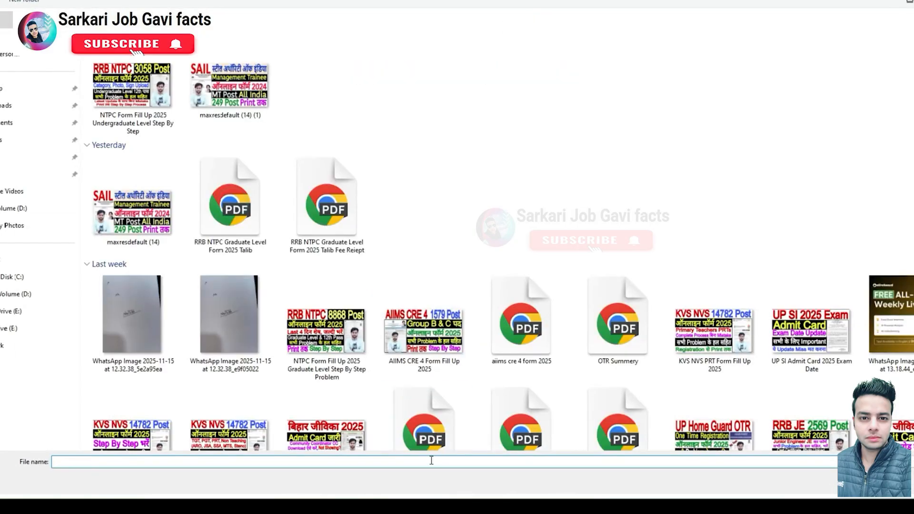
{"action": "left_click", "coordinate": [431, 462]}
{"action": "type", "text": "33.pdf"}
{"action": "key", "text": "Return"}
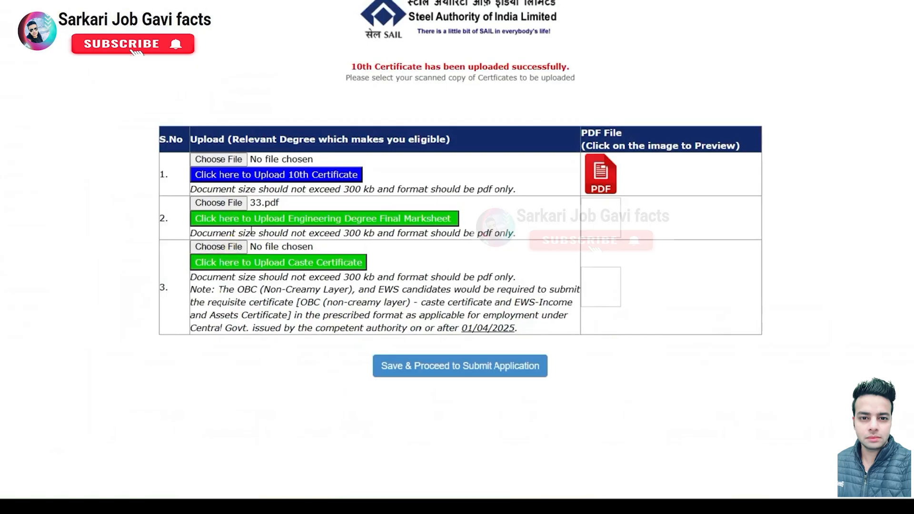
{"action": "left_click", "coordinate": [251, 218]}
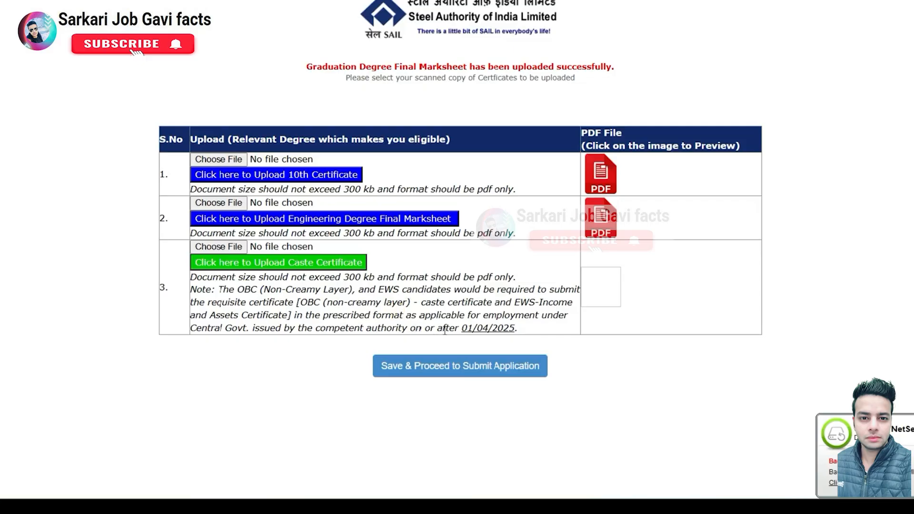
Step: Upload 33.pdf as the caste certificate, save the documents, and proceed to preview
{"action": "left_click_drag", "start_coordinate": [517, 328], "coordinate": [428, 327]}
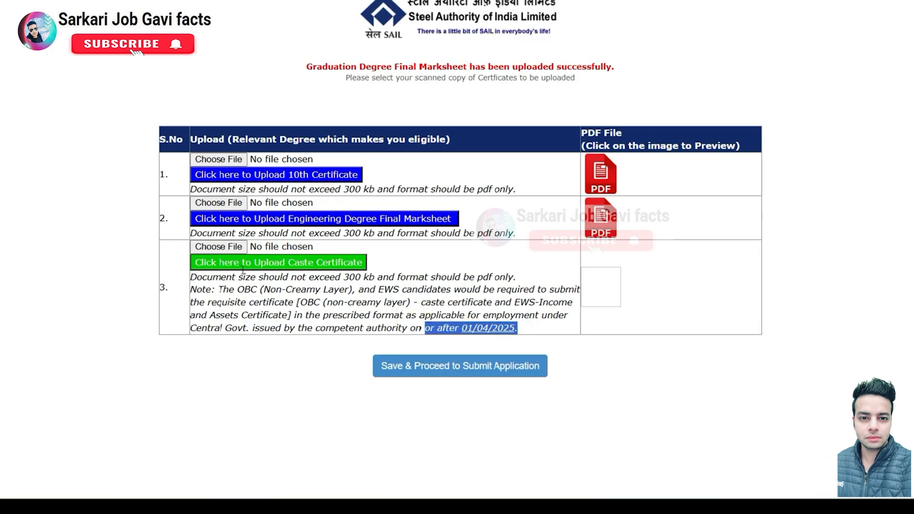
{"action": "left_click", "coordinate": [219, 247]}
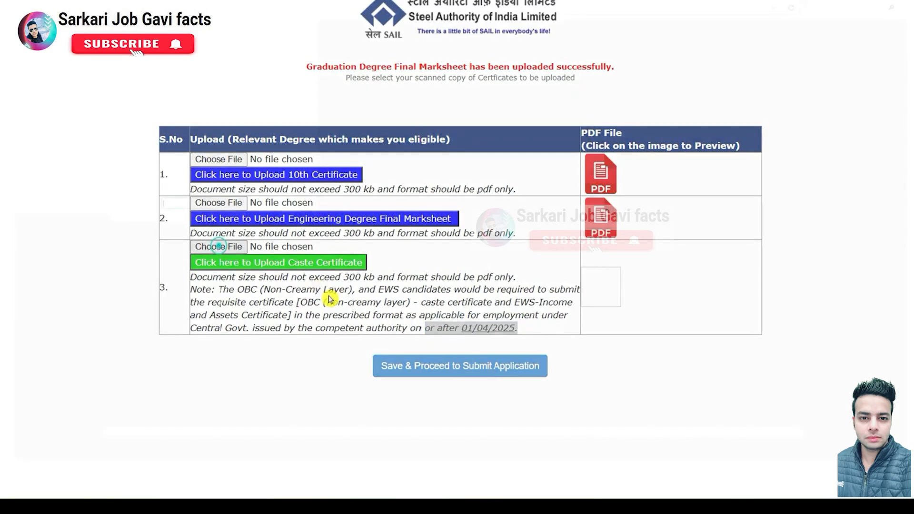
{"action": "left_click", "coordinate": [434, 459]}
{"action": "type", "text": "33.pdf"}
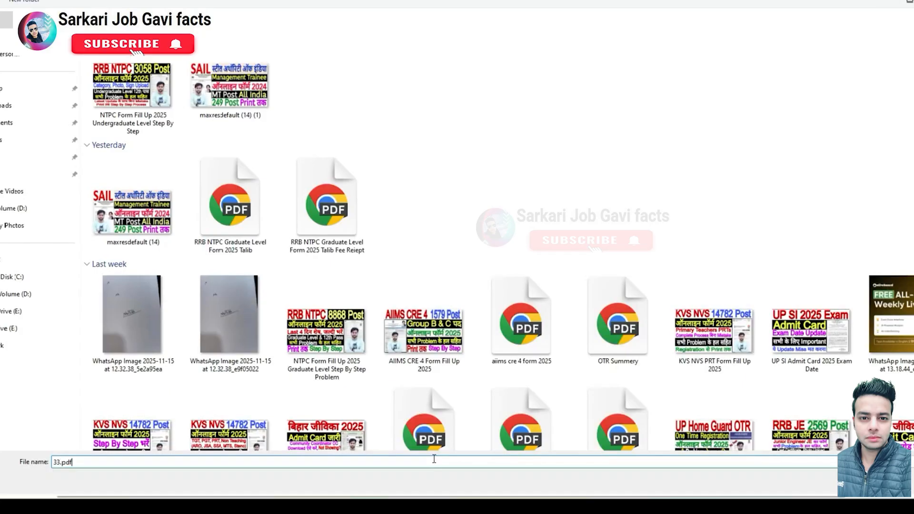
{"action": "key", "text": "Return"}
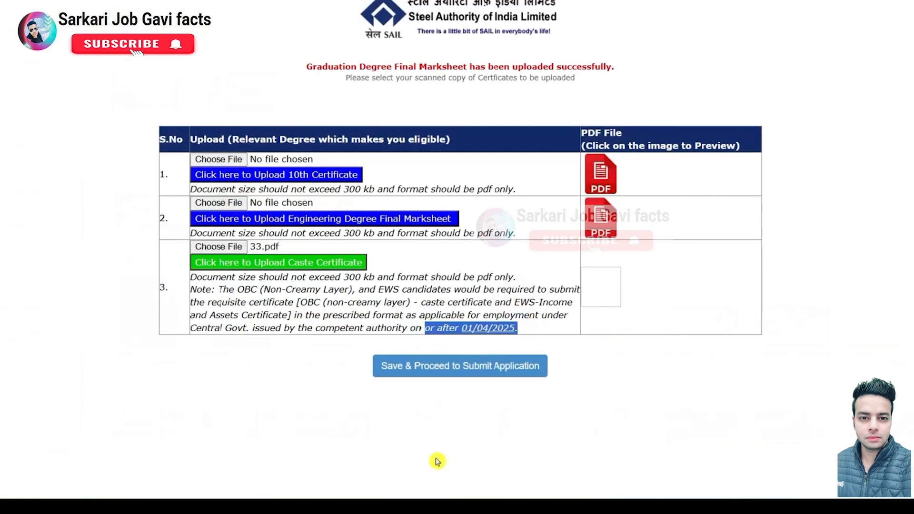
{"action": "left_click", "coordinate": [256, 263]}
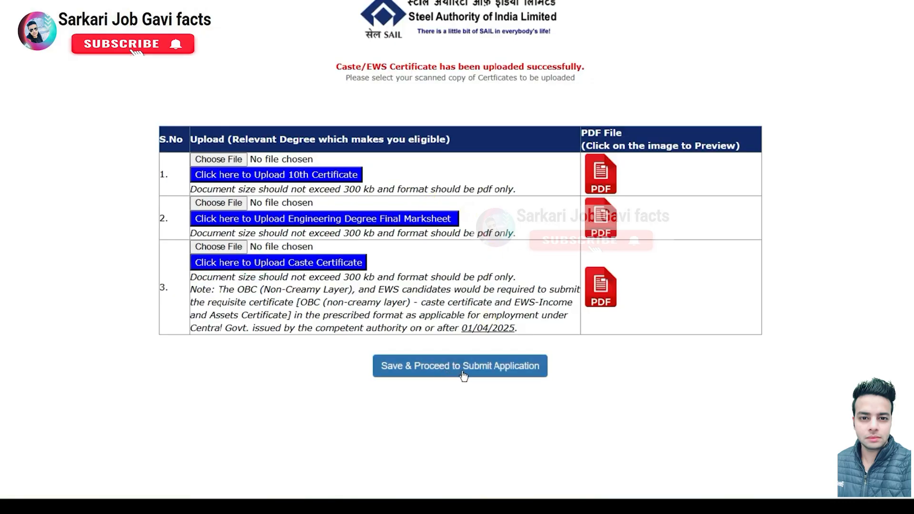
{"action": "left_click", "coordinate": [483, 375]}
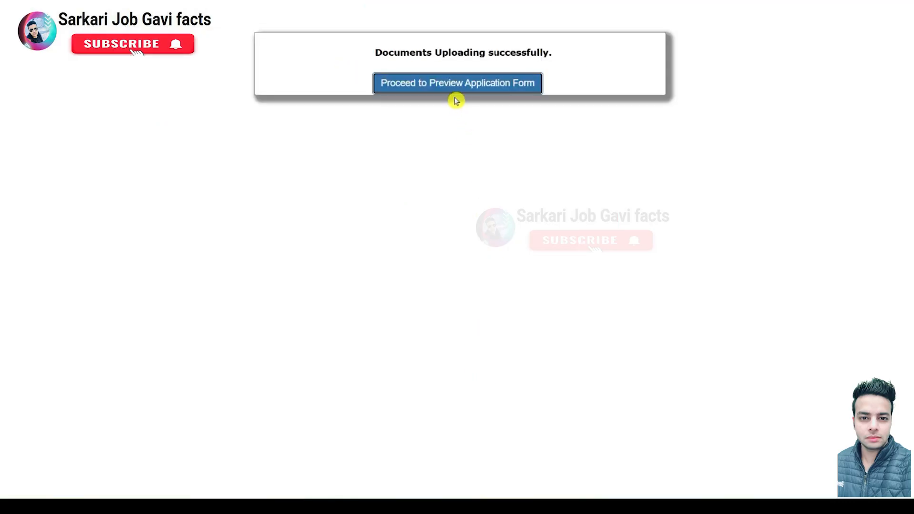
{"action": "left_click", "coordinate": [457, 91]}
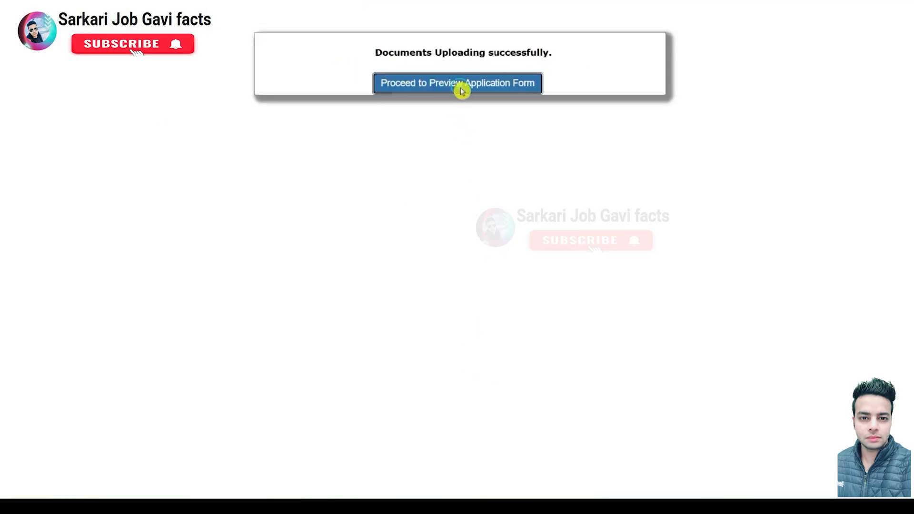